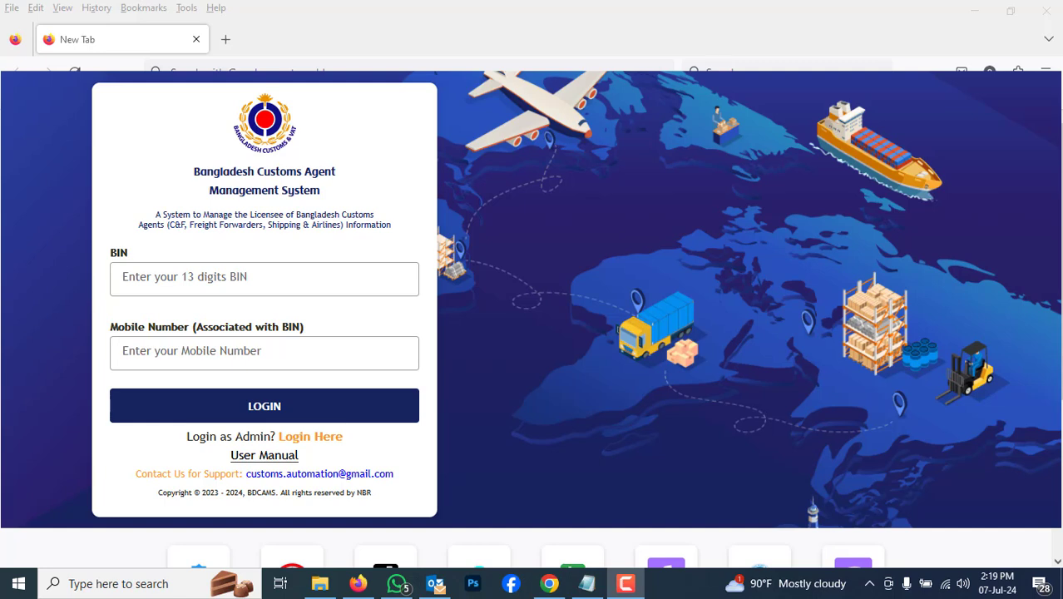
Step: Bring up the bdcams notes and review the saved site link, BIN and mobile number
{"action": "left_click", "coordinate": [587, 580]}
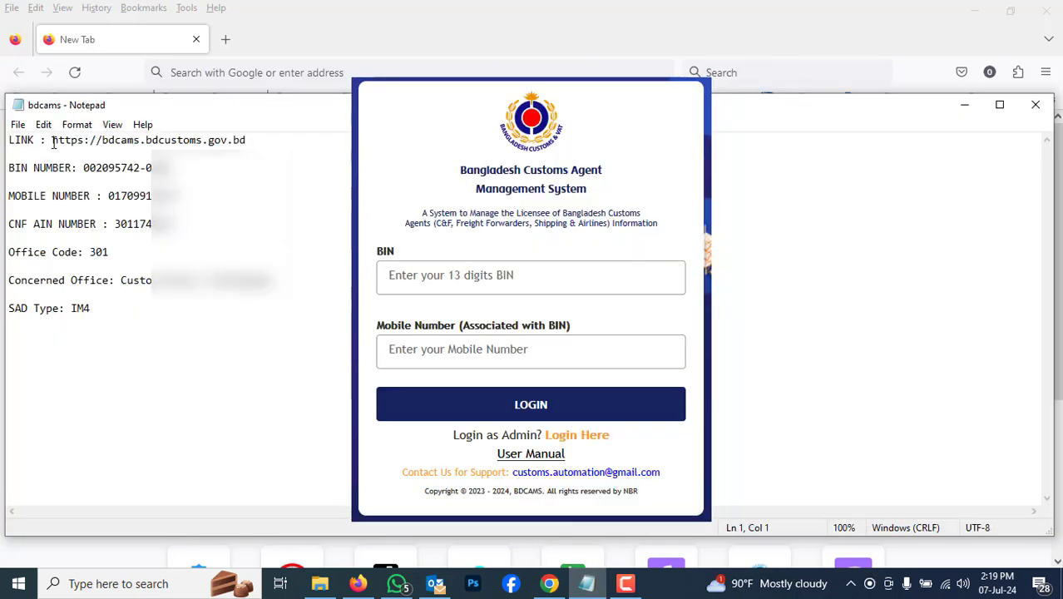
{"action": "left_click_drag", "start_coordinate": [54, 142], "coordinate": [251, 143]}
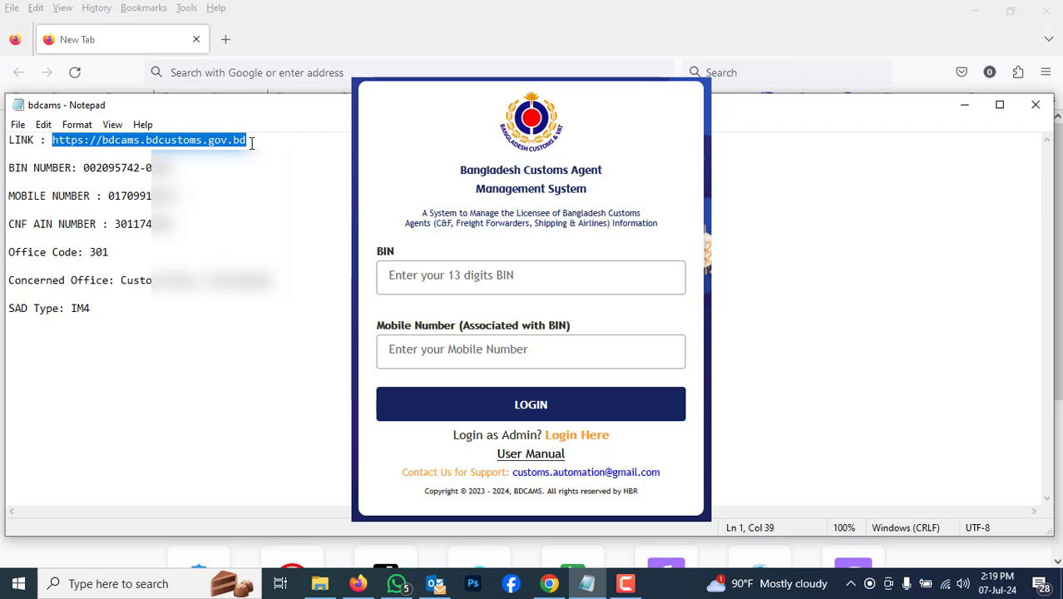
{"action": "left_click", "coordinate": [252, 143]}
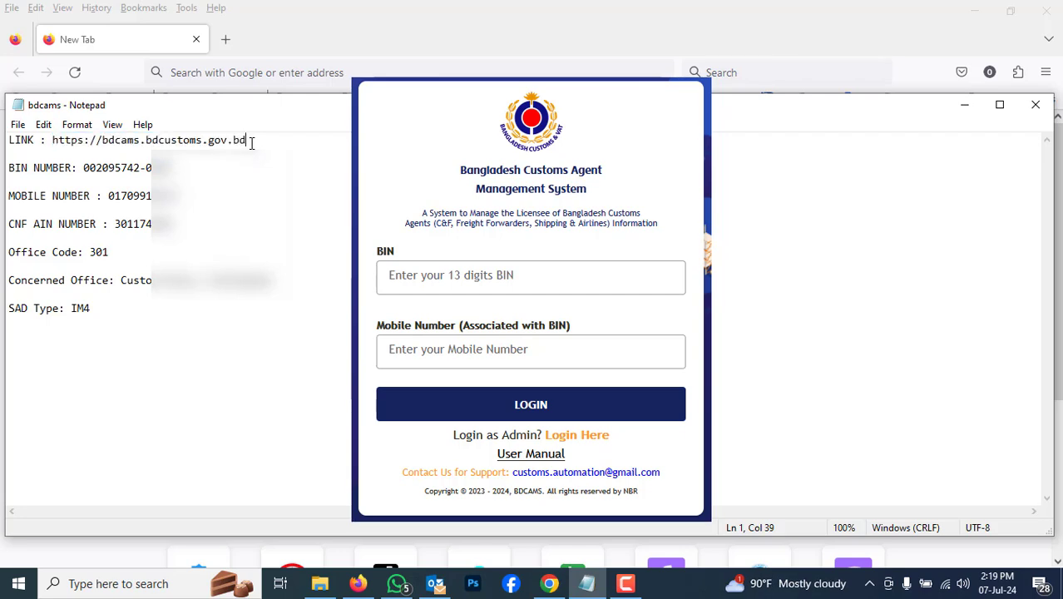
{"action": "left_click_drag", "start_coordinate": [83, 168], "coordinate": [130, 192]}
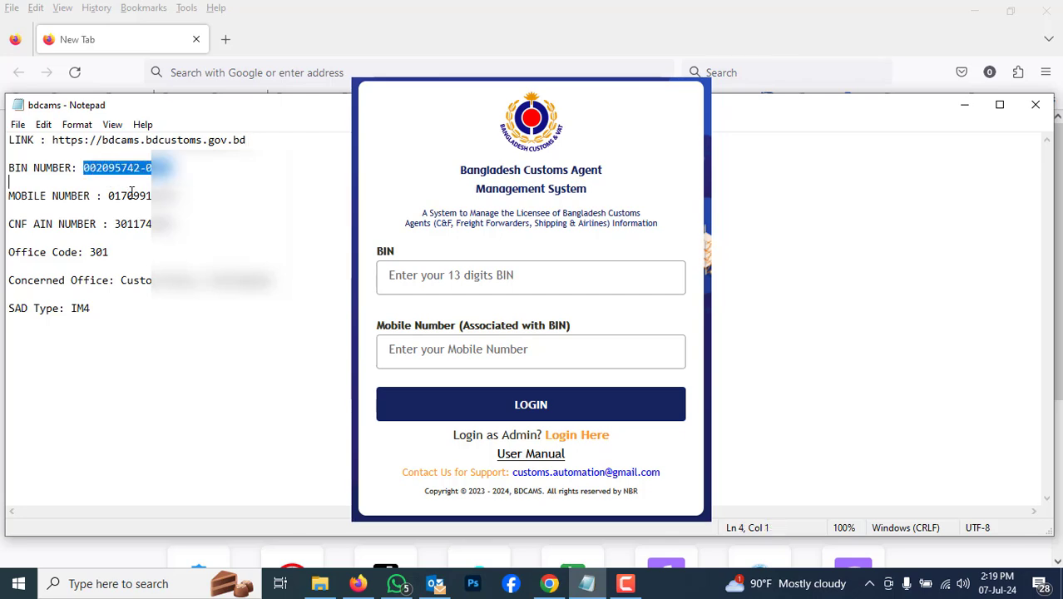
{"action": "double_click", "coordinate": [112, 196]}
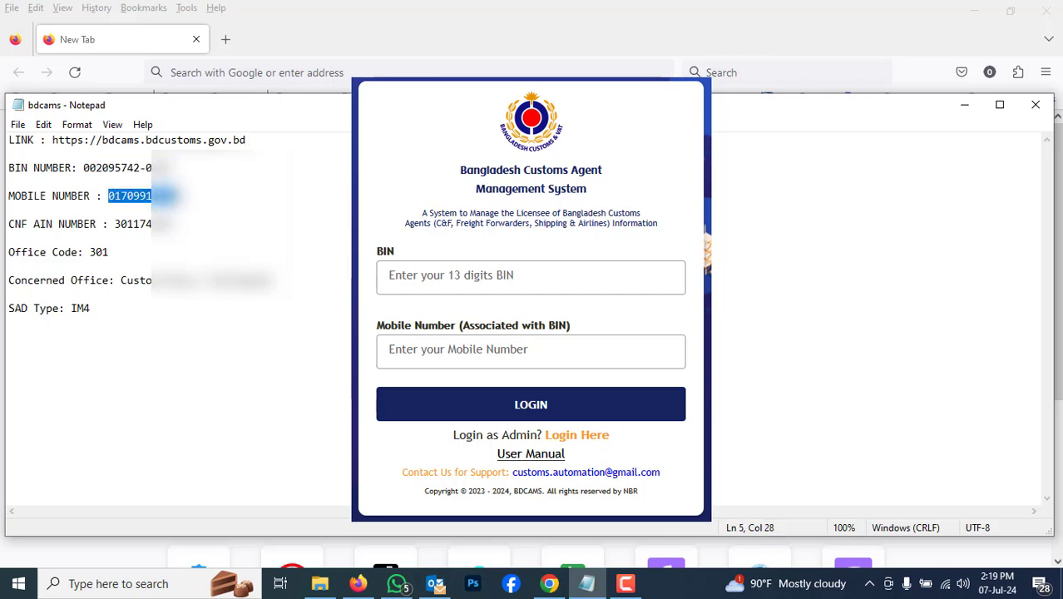
Step: Check the saved CNF AIN, office code 301 and SAD type IM4, then copy the site link
{"action": "double_click", "coordinate": [122, 225]}
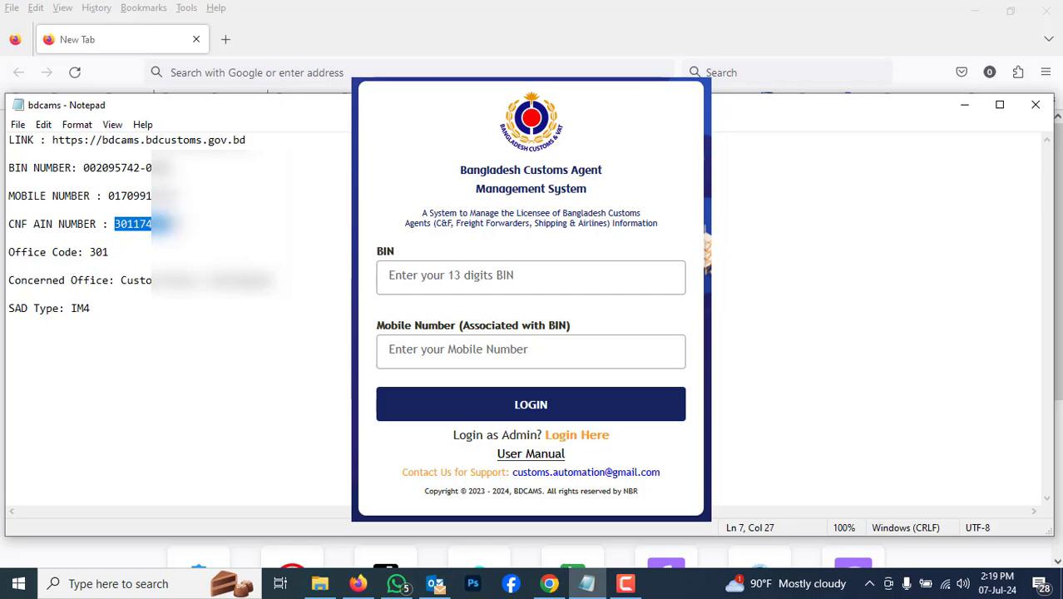
{"action": "double_click", "coordinate": [94, 251]}
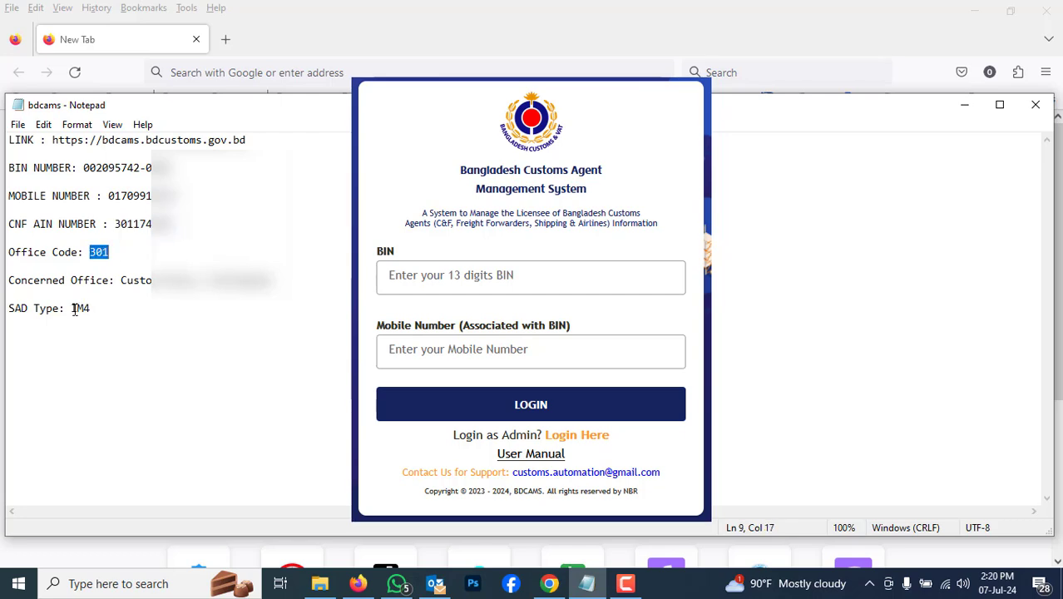
{"action": "left_click_drag", "start_coordinate": [73, 309], "coordinate": [109, 308]}
{"action": "left_click", "coordinate": [109, 308]}
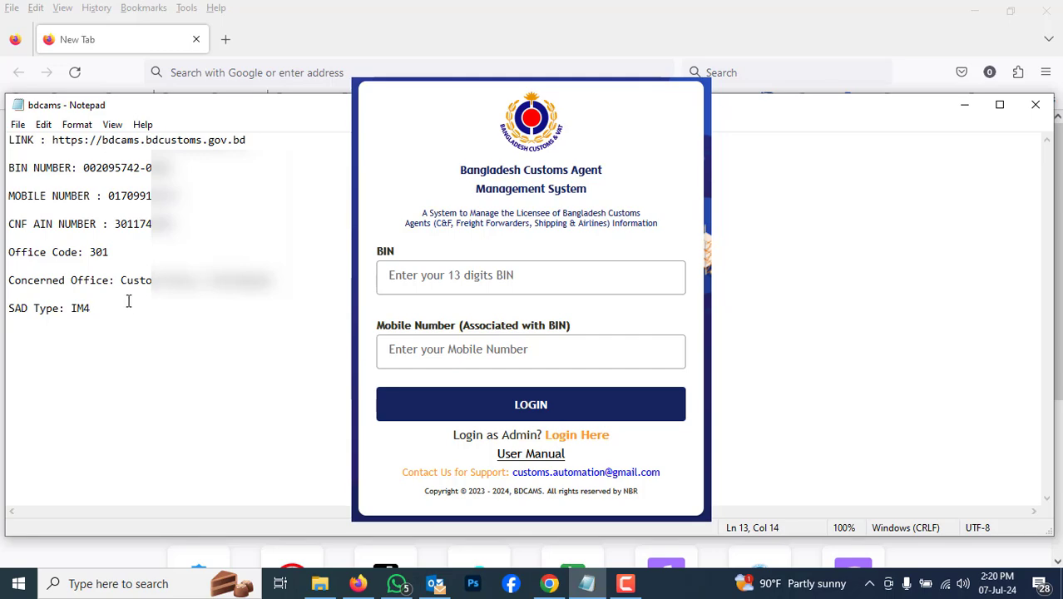
{"action": "left_click_drag", "start_coordinate": [53, 140], "coordinate": [247, 143]}
{"action": "key", "text": "ctrl+c"}
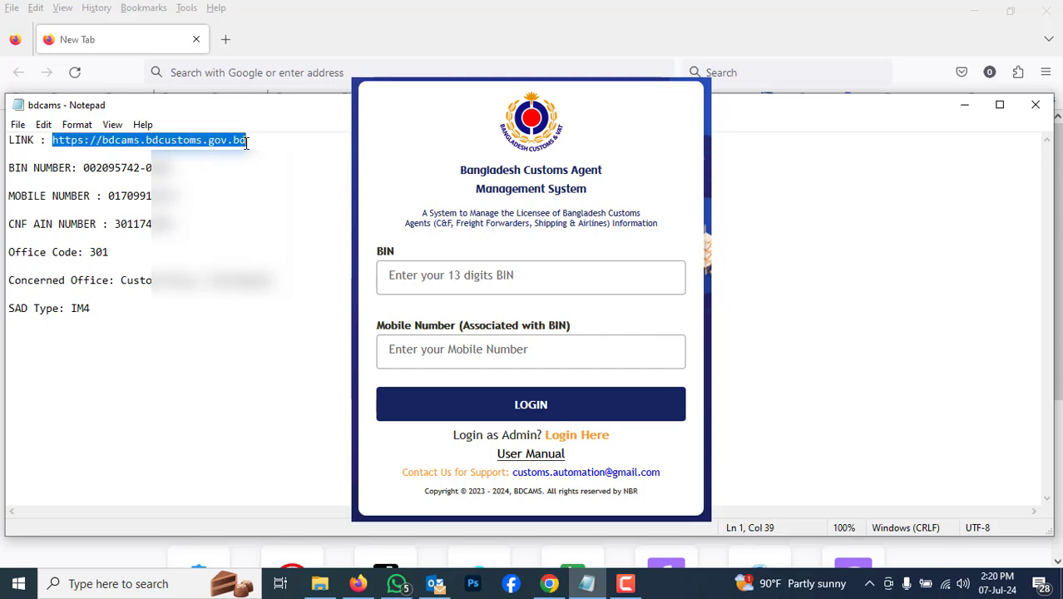
{"action": "left_click", "coordinate": [338, 42]}
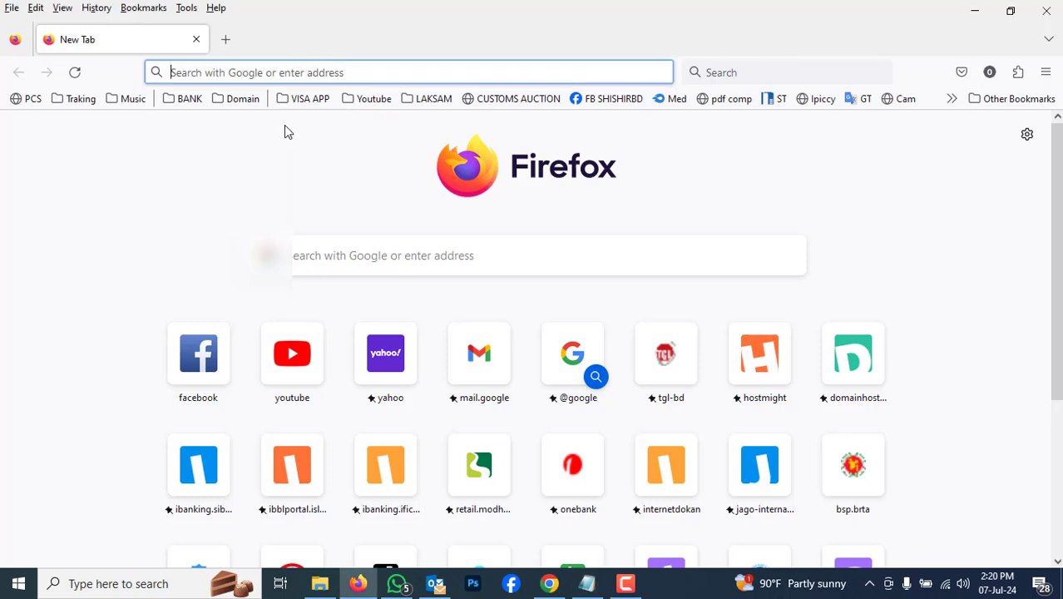
Step: Paste the copied link into Firefox's address bar and load the BDCAMS login page
{"action": "left_click", "coordinate": [304, 74]}
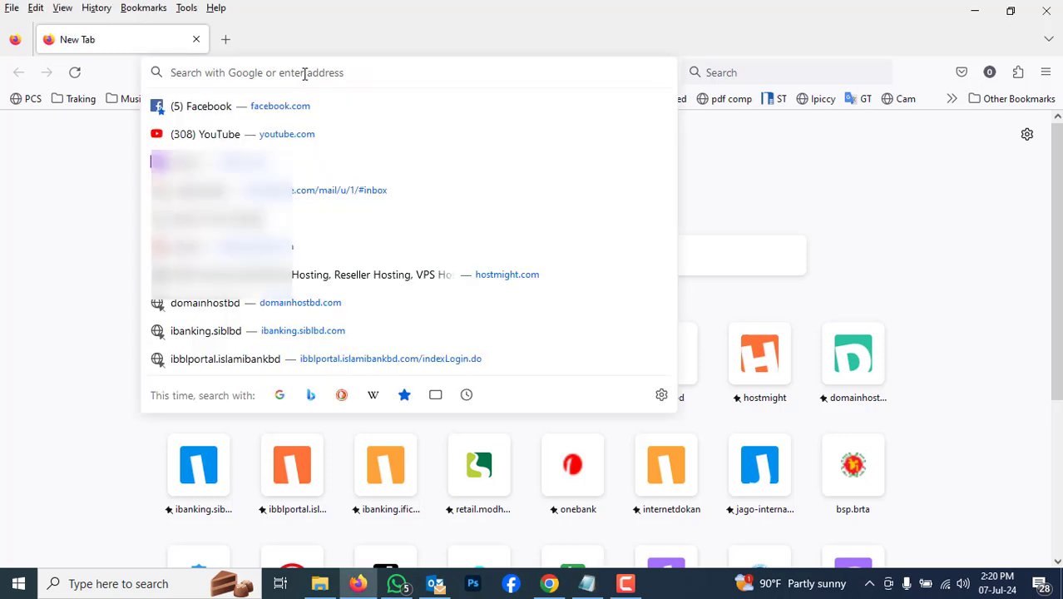
{"action": "key", "text": "ctrl+v"}
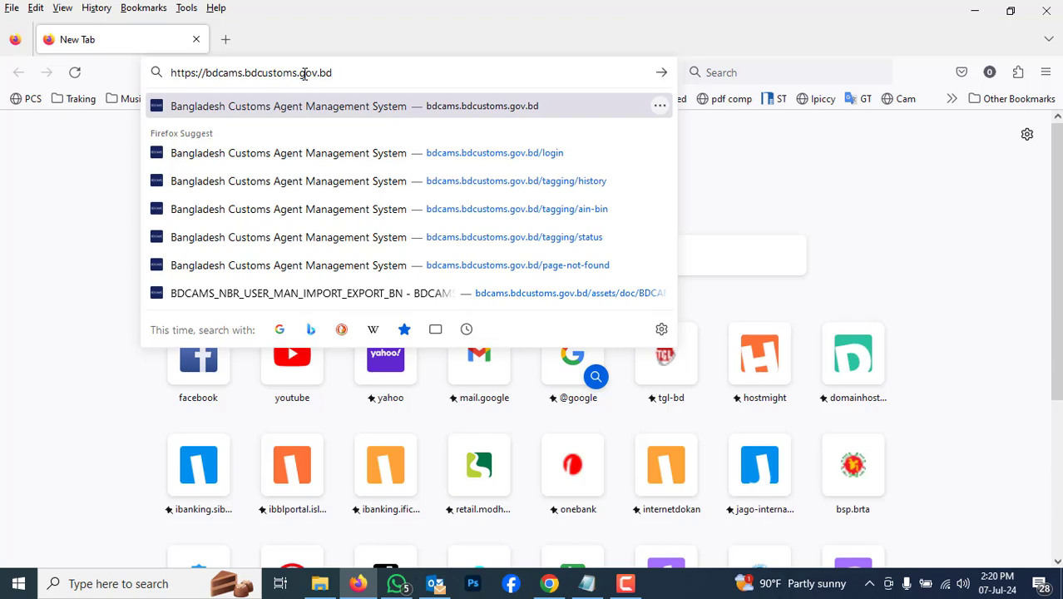
{"action": "key", "text": "Return"}
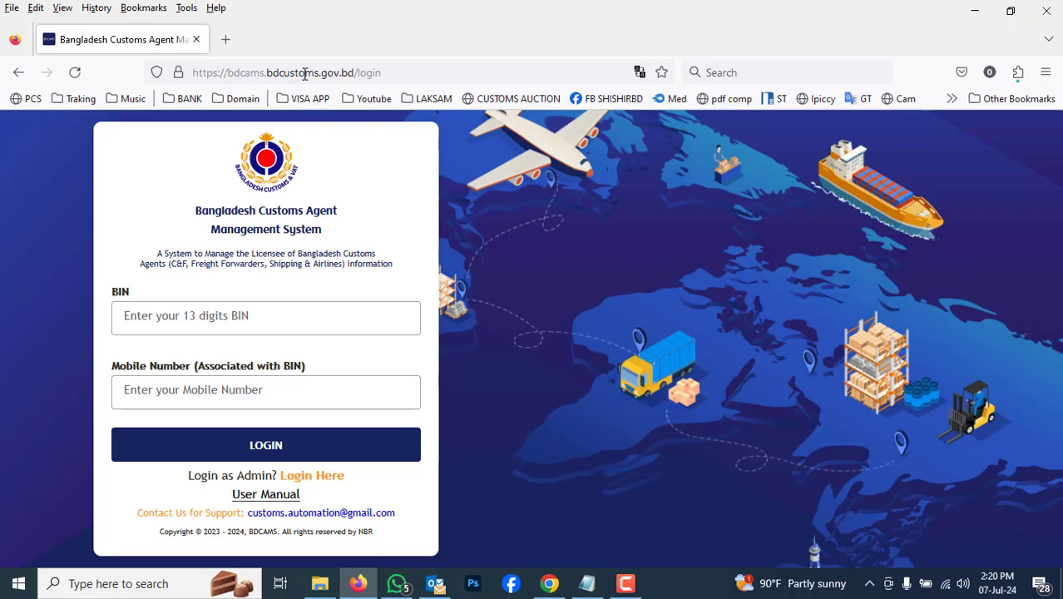
{"action": "key", "text": "F5"}
Step: Copy the BIN from the notes and paste it into the login form's BIN field
{"action": "left_click", "coordinate": [232, 317]}
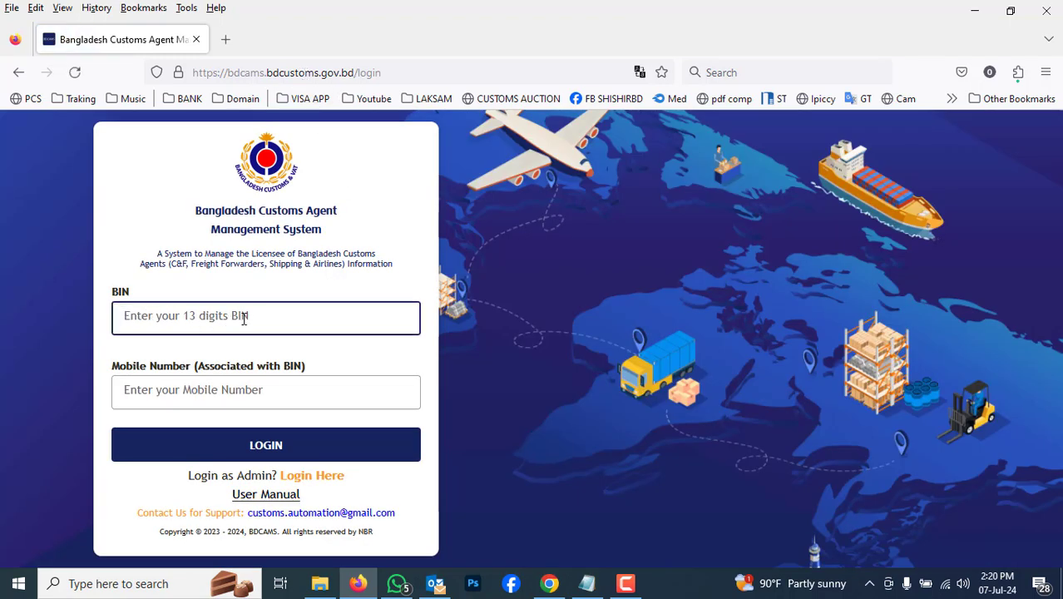
{"action": "left_click", "coordinate": [246, 320]}
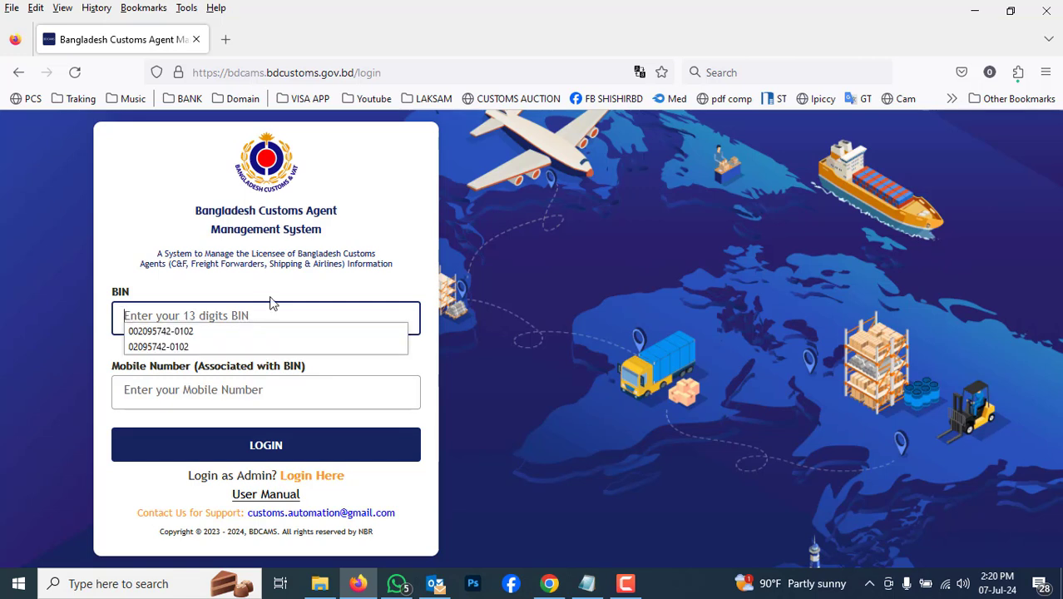
{"action": "left_click", "coordinate": [275, 297]}
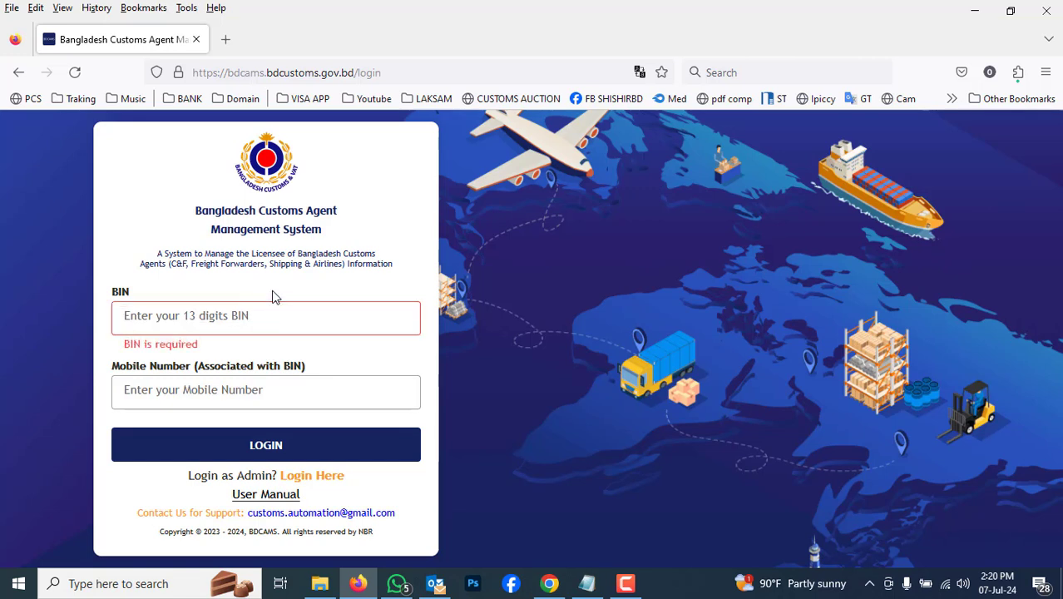
{"action": "left_click", "coordinate": [215, 390]}
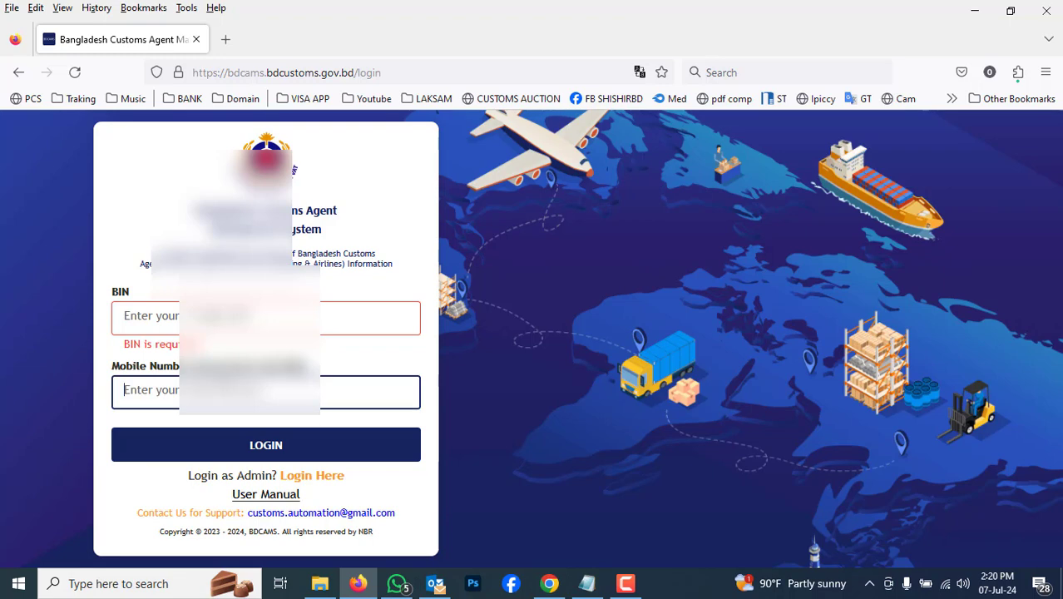
{"action": "left_click", "coordinate": [586, 583]}
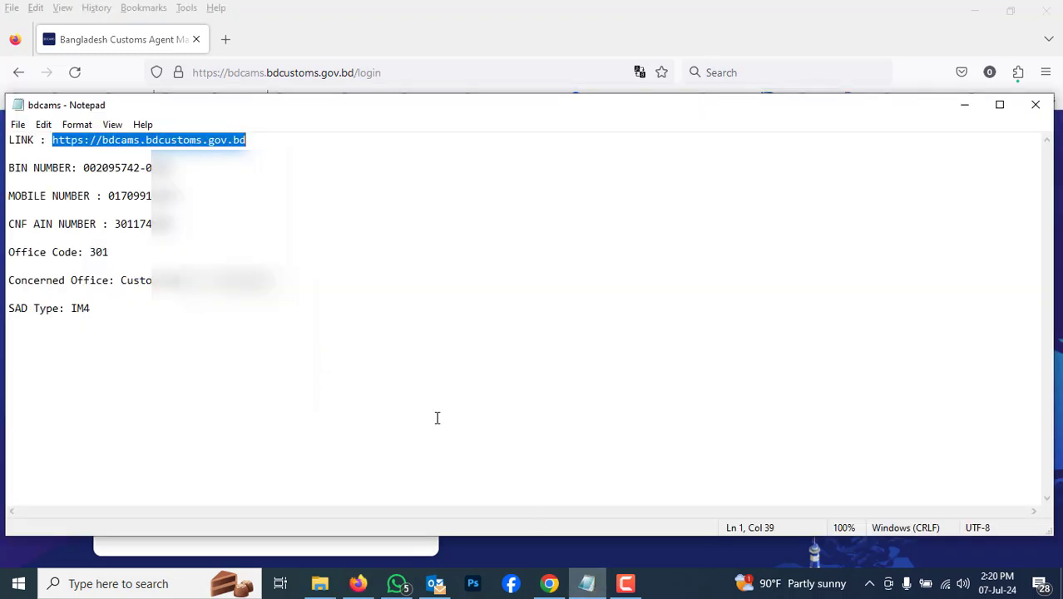
{"action": "left_click", "coordinate": [86, 176]}
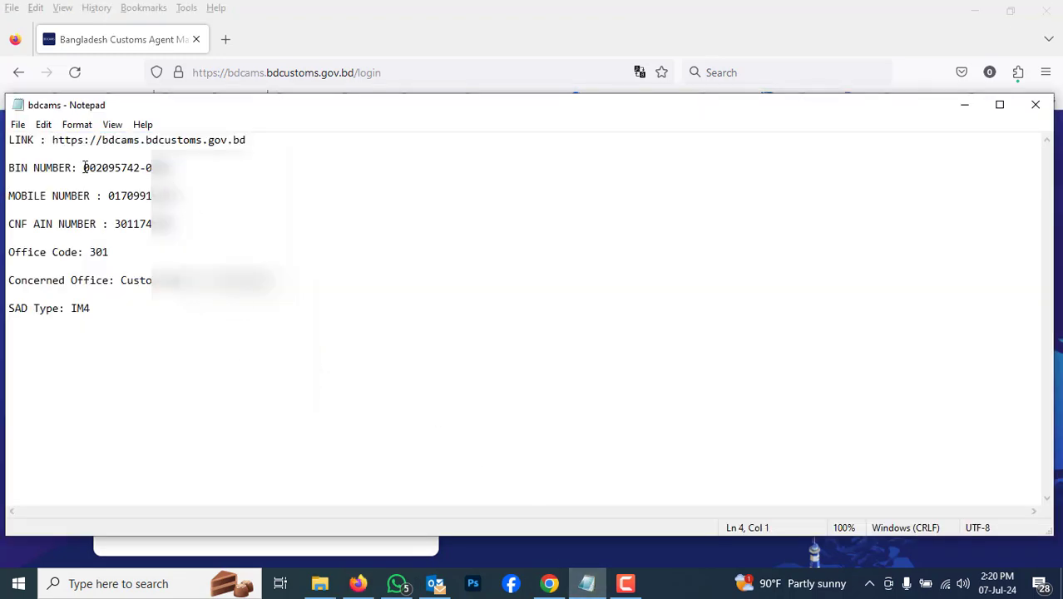
{"action": "left_click_drag", "start_coordinate": [83, 168], "coordinate": [170, 168]}
{"action": "key", "text": "ctrl+c"}
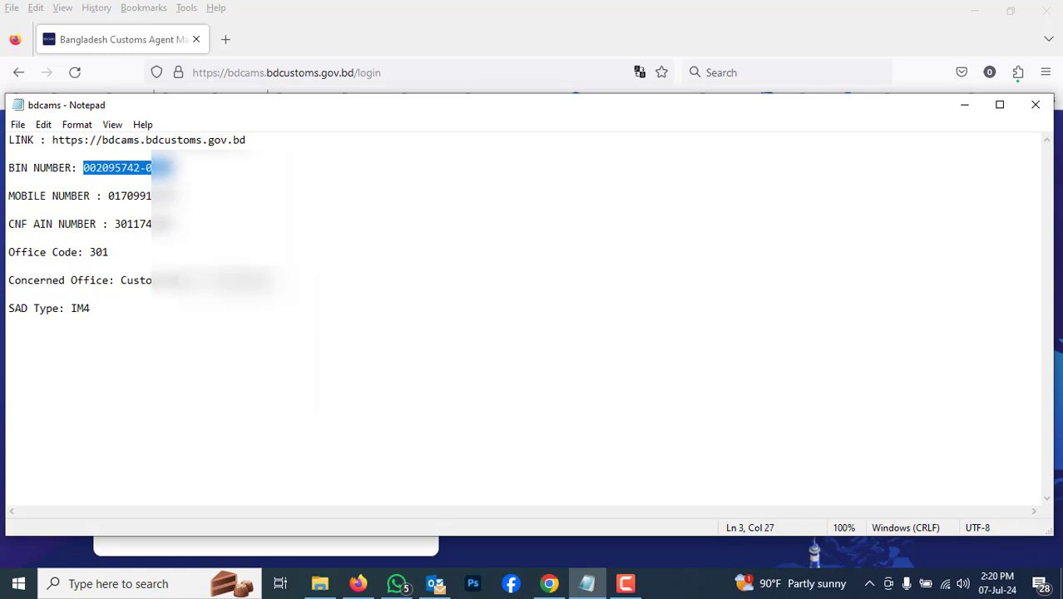
{"action": "left_click", "coordinate": [370, 45]}
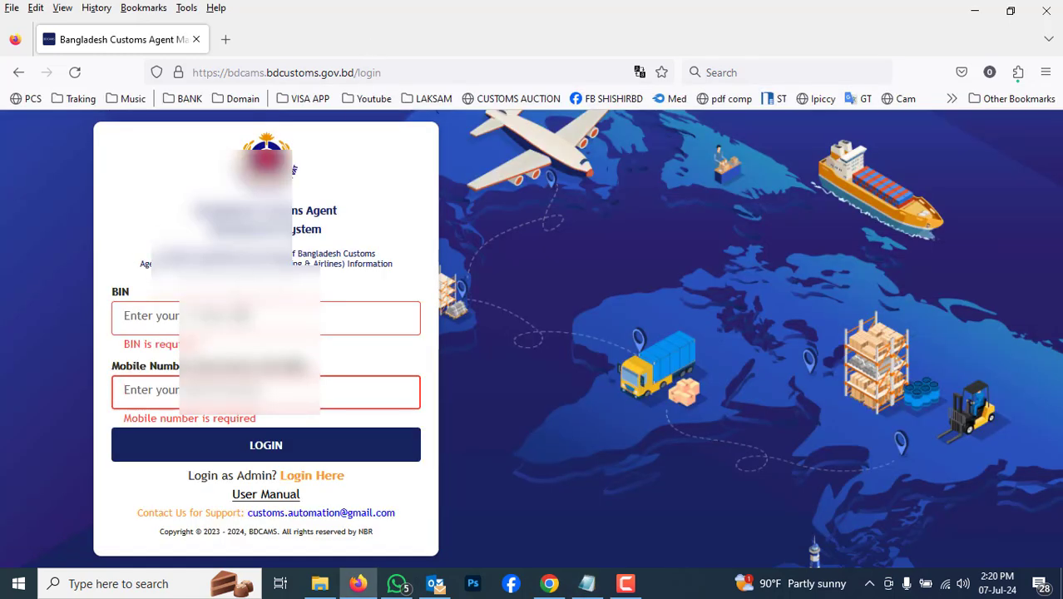
{"action": "key", "text": "ctrl+v"}
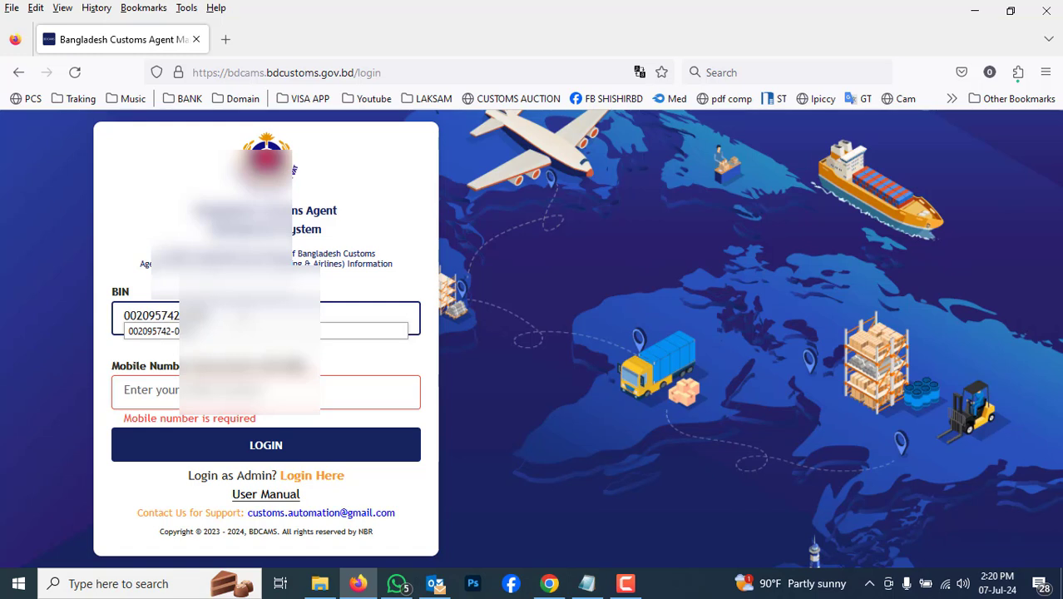
{"action": "left_click", "coordinate": [453, 323]}
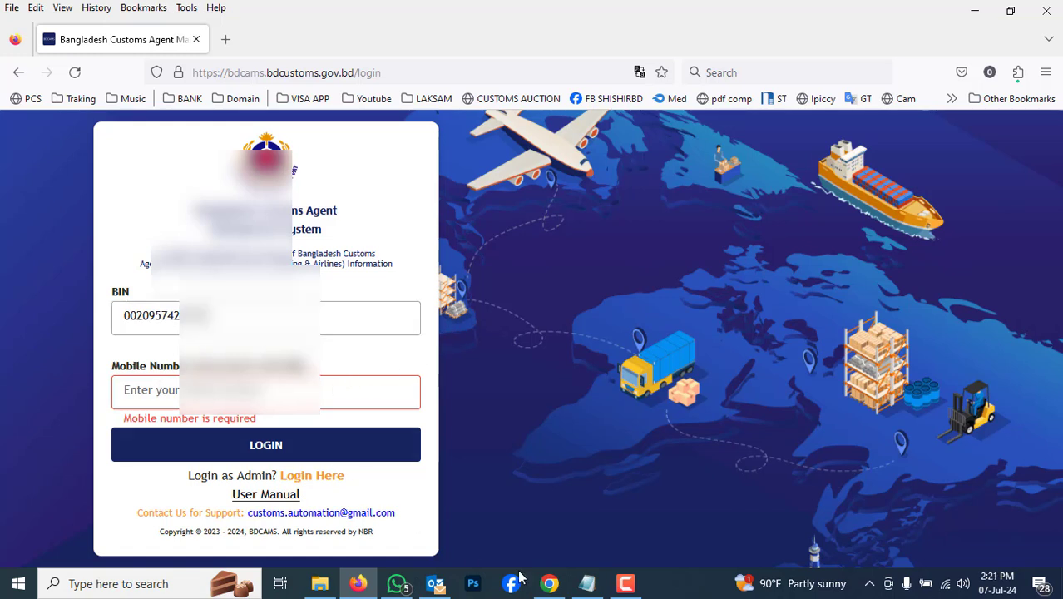
Step: Copy the saved mobile number from the notes and paste it into the Mobile Number field
{"action": "left_click", "coordinate": [586, 583]}
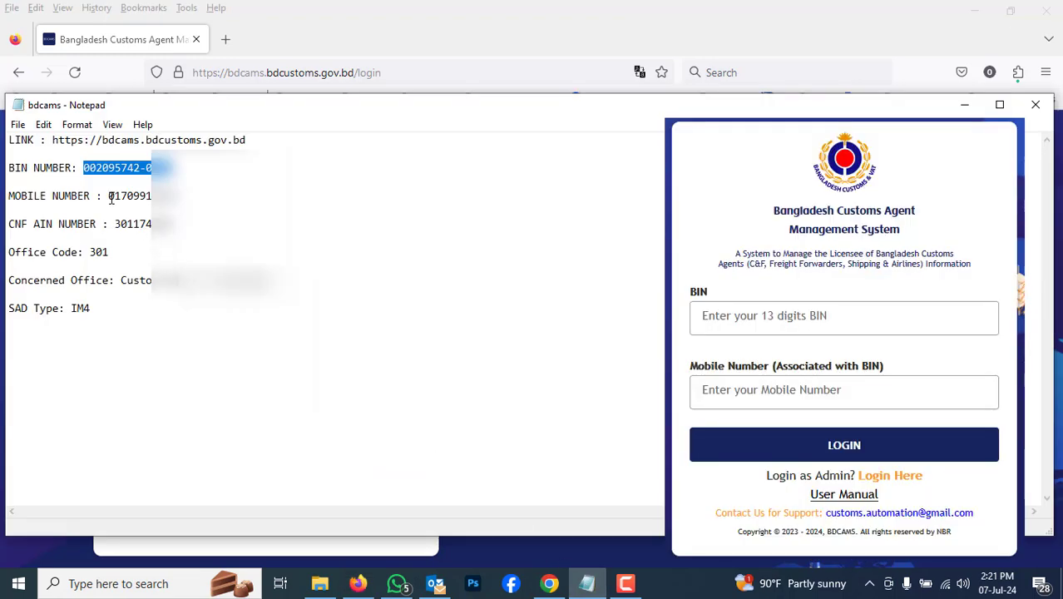
{"action": "left_click_drag", "start_coordinate": [108, 196], "coordinate": [178, 196]}
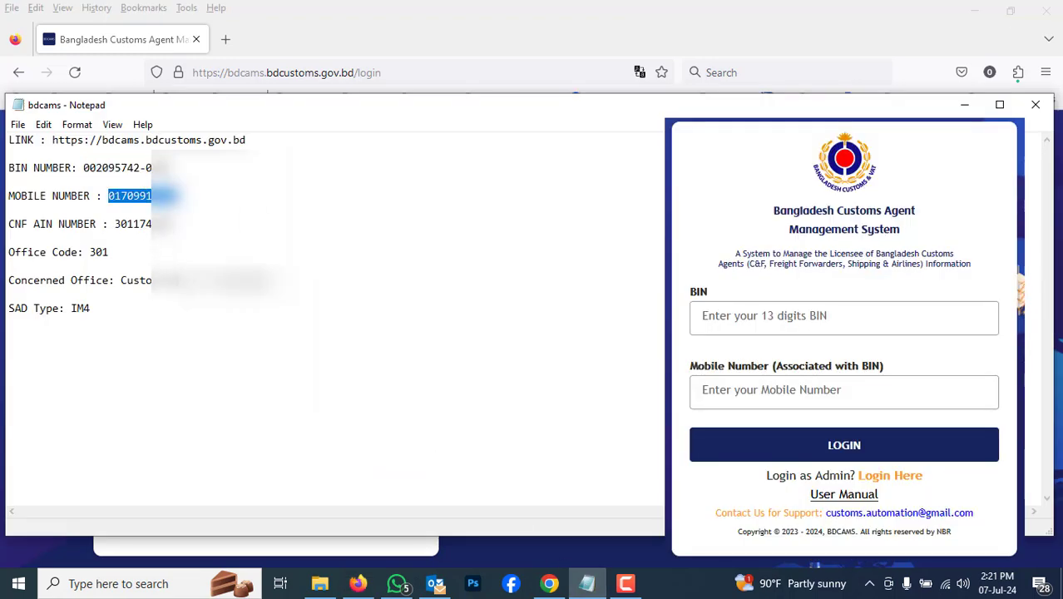
{"action": "left_click", "coordinate": [965, 105]}
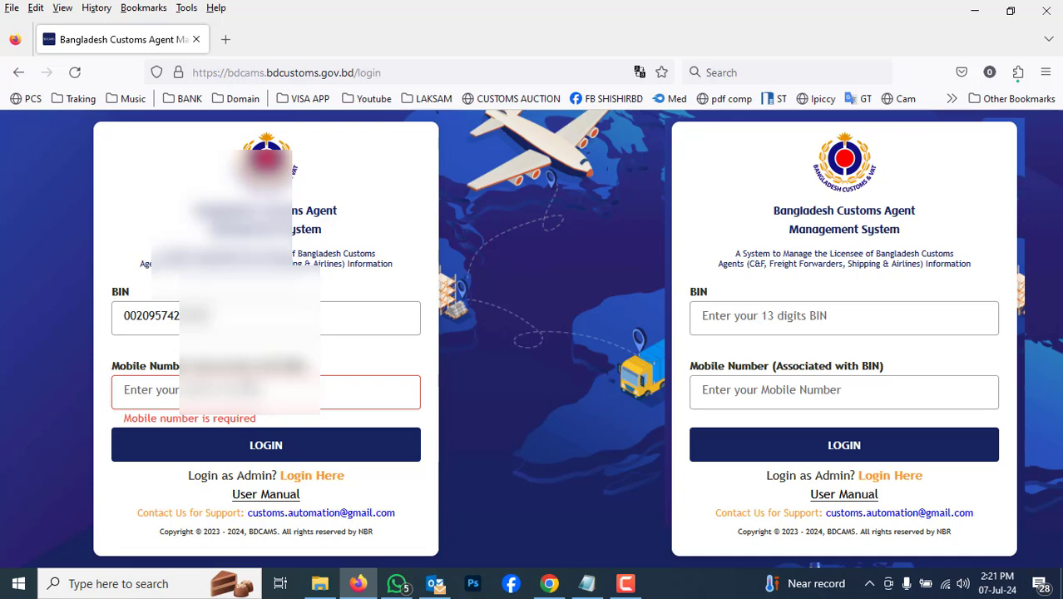
{"action": "key", "text": "ctrl+v"}
Step: Submit the login and place the cursor in the first verification code box
{"action": "left_click", "coordinate": [368, 437]}
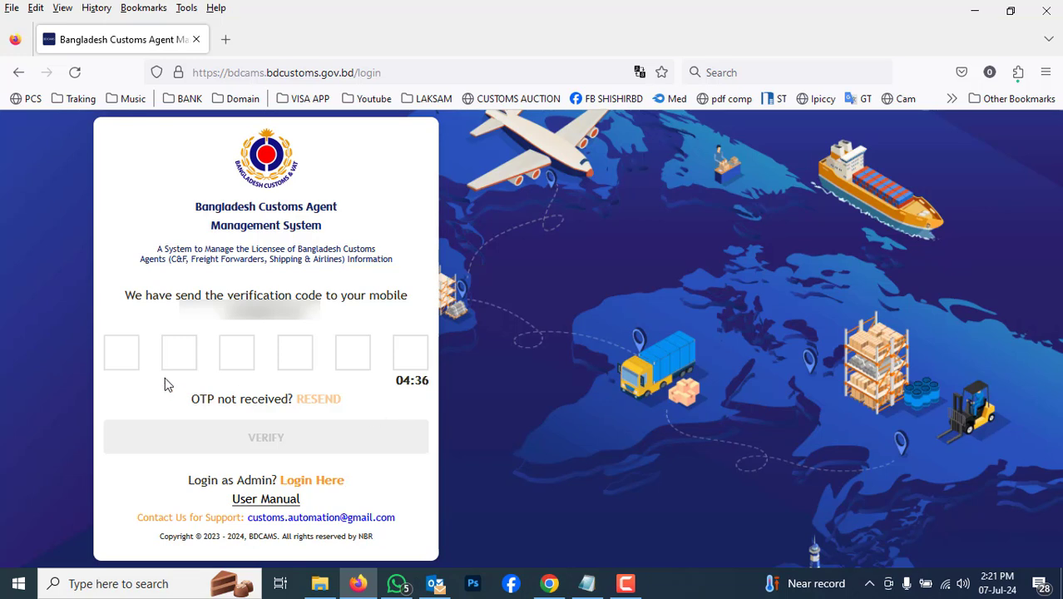
{"action": "left_click", "coordinate": [126, 353]}
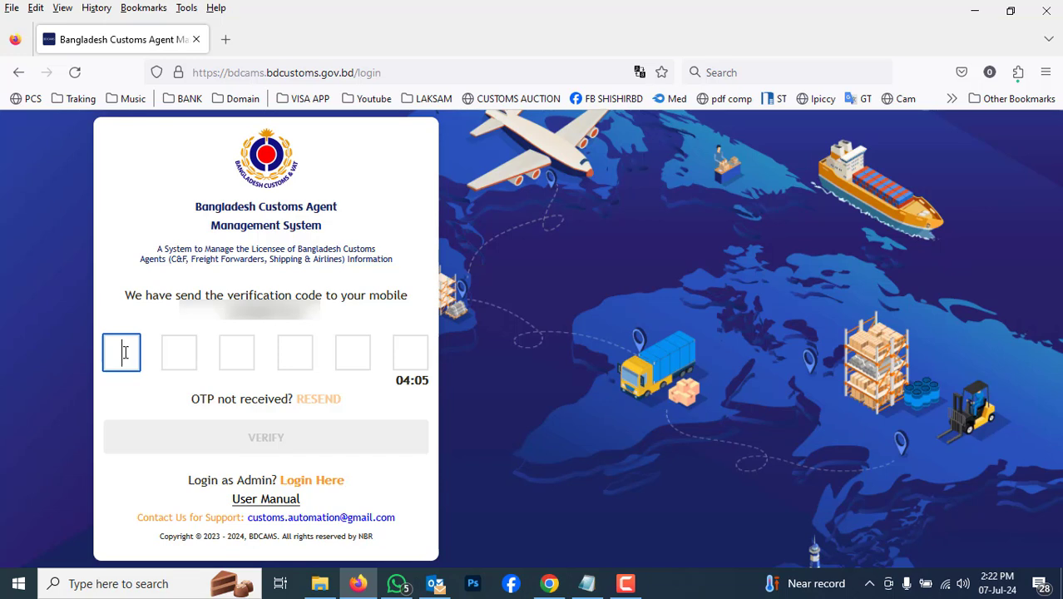
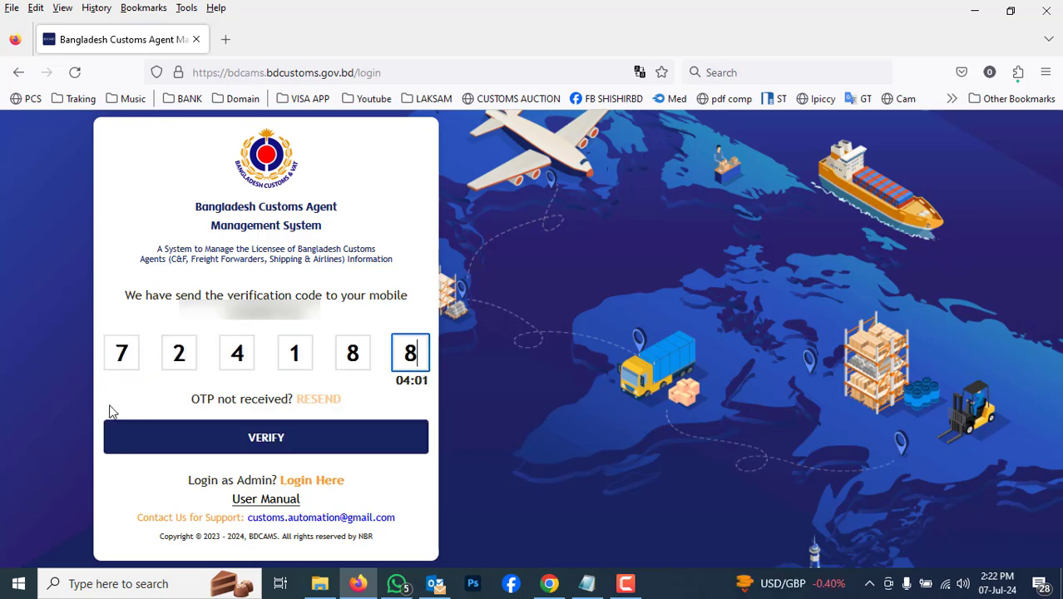
Step: Enter the six-digit verification code received on the mobile and verify it to sign in
{"action": "left_click", "coordinate": [229, 446]}
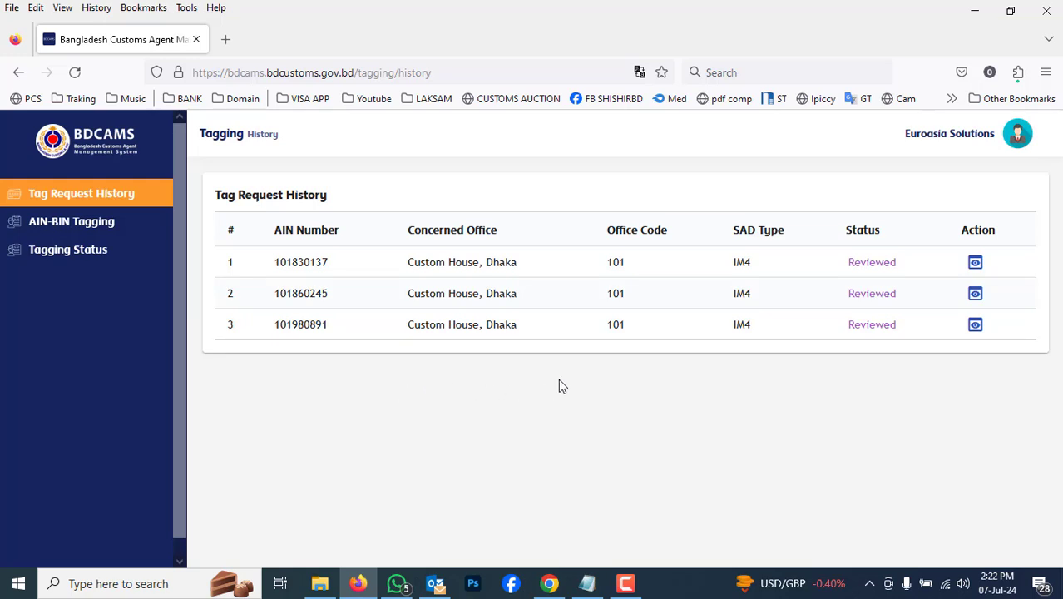
Step: Go to the AIN-BIN Tagging page from the left sidebar
{"action": "left_click_drag", "start_coordinate": [906, 135], "coordinate": [990, 143]}
{"action": "left_click", "coordinate": [917, 146]}
{"action": "left_click", "coordinate": [82, 234]}
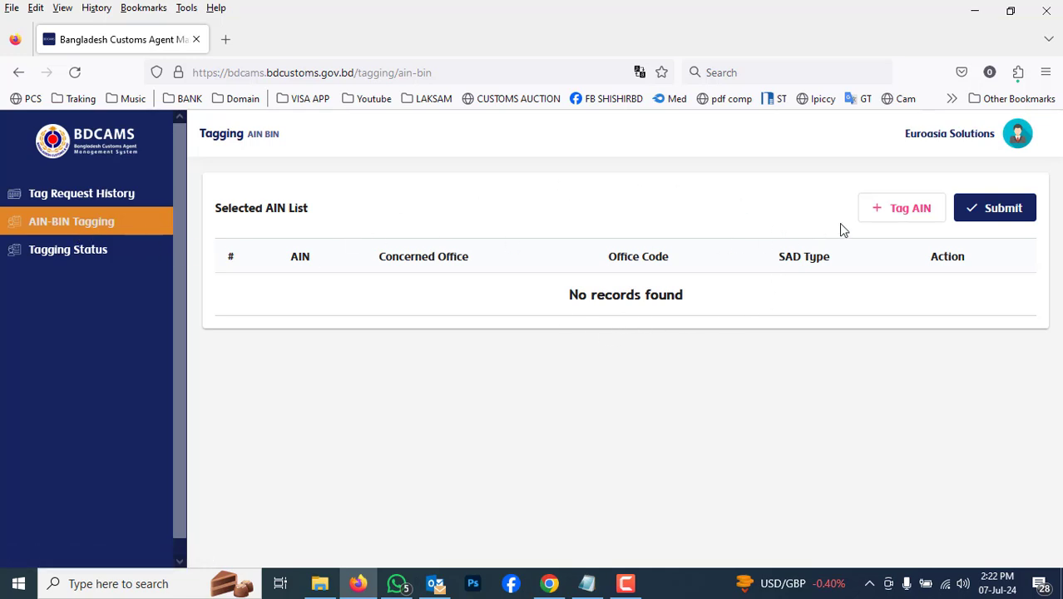
Step: Start a new AIN tag with SAD type IM4 and Concerned Office 301-Custom House, Chattogram
{"action": "left_click", "coordinate": [908, 218]}
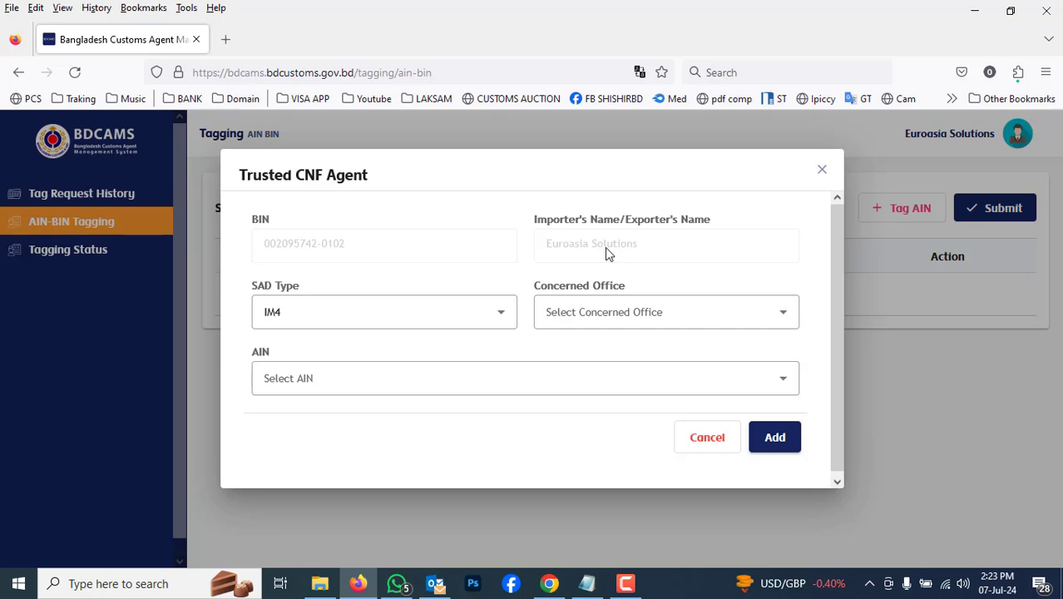
{"action": "left_click", "coordinate": [485, 324]}
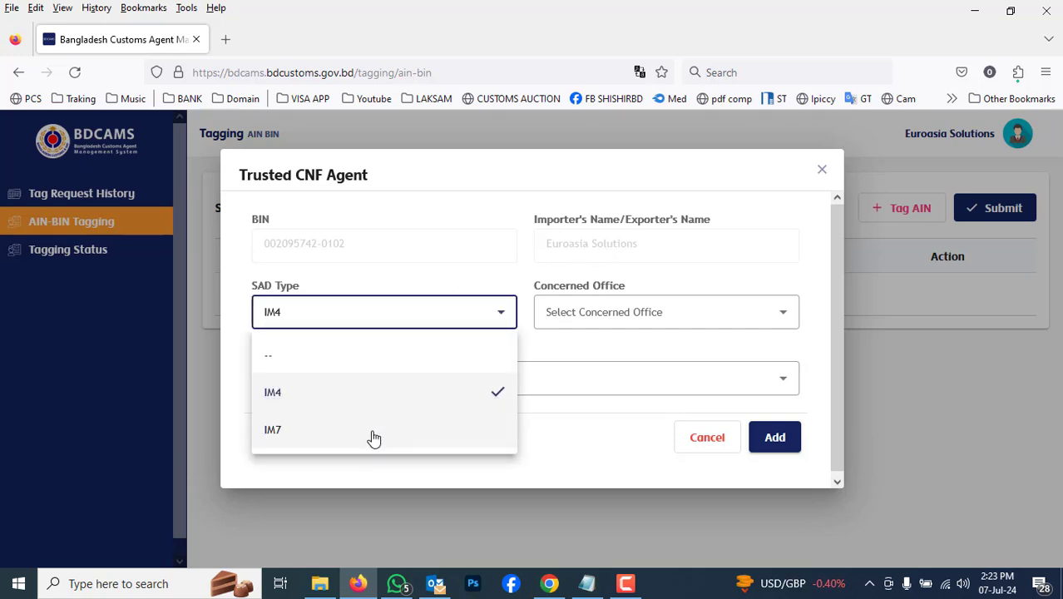
{"action": "left_click", "coordinate": [427, 391]}
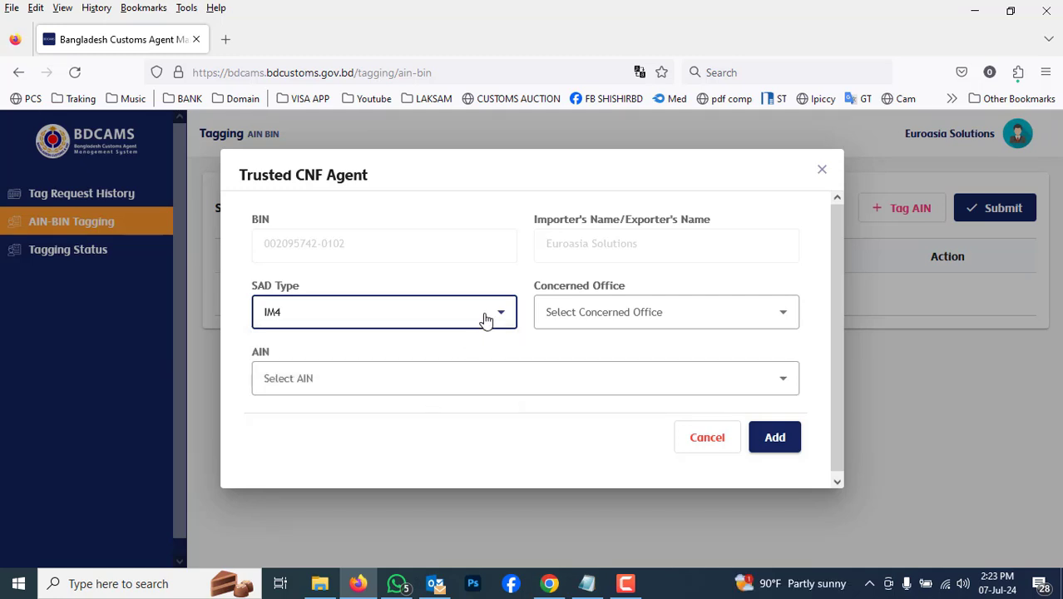
{"action": "left_click", "coordinate": [596, 316]}
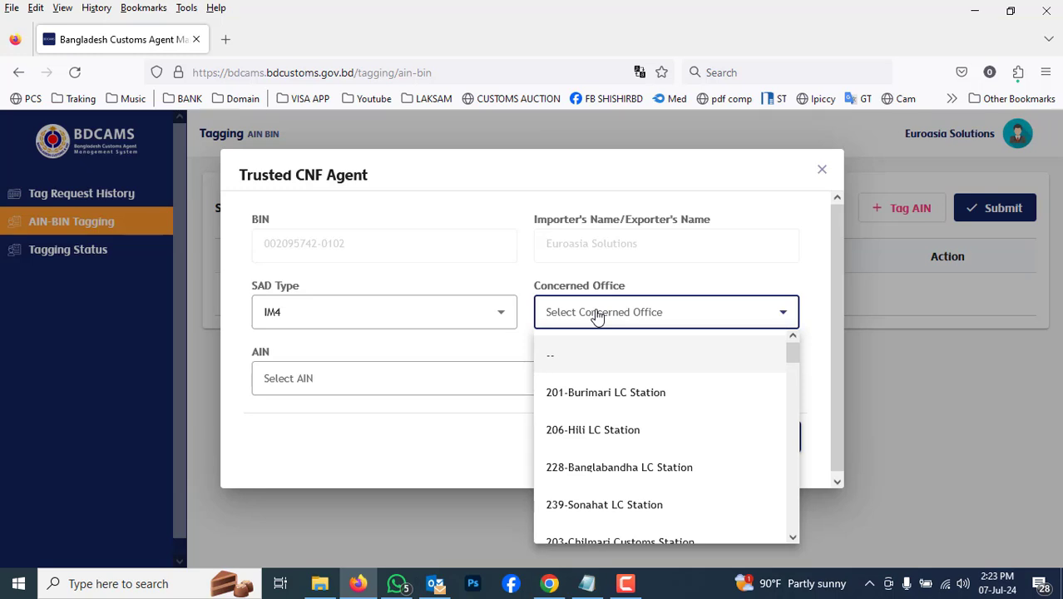
{"action": "key", "text": "3"}
{"action": "key", "text": "1"}
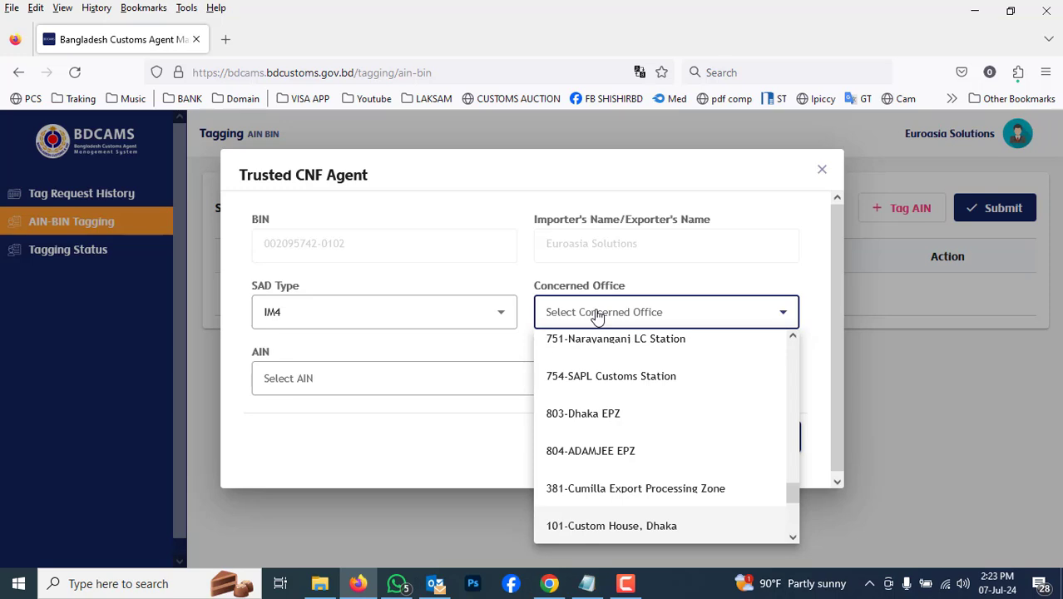
{"action": "left_click", "coordinate": [598, 316]}
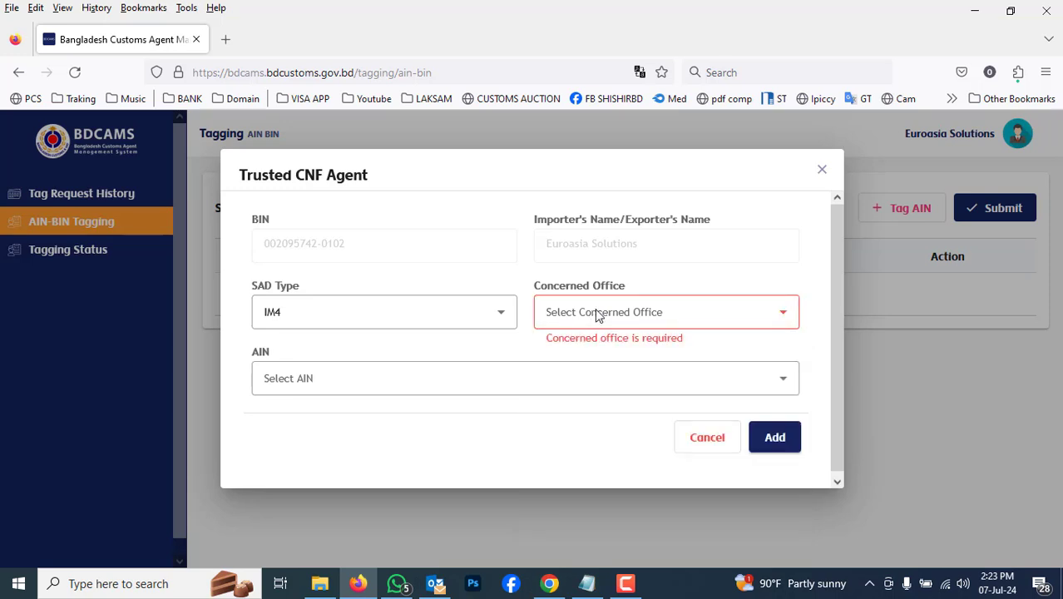
{"action": "left_click", "coordinate": [597, 316]}
{"action": "key", "text": "3"}
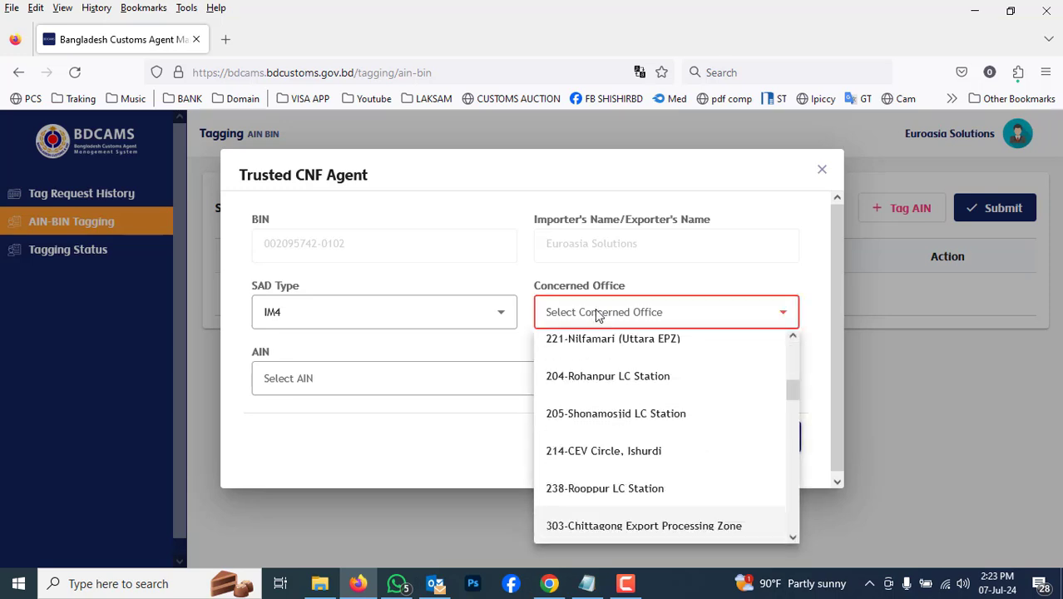
{"action": "key", "text": "1"}
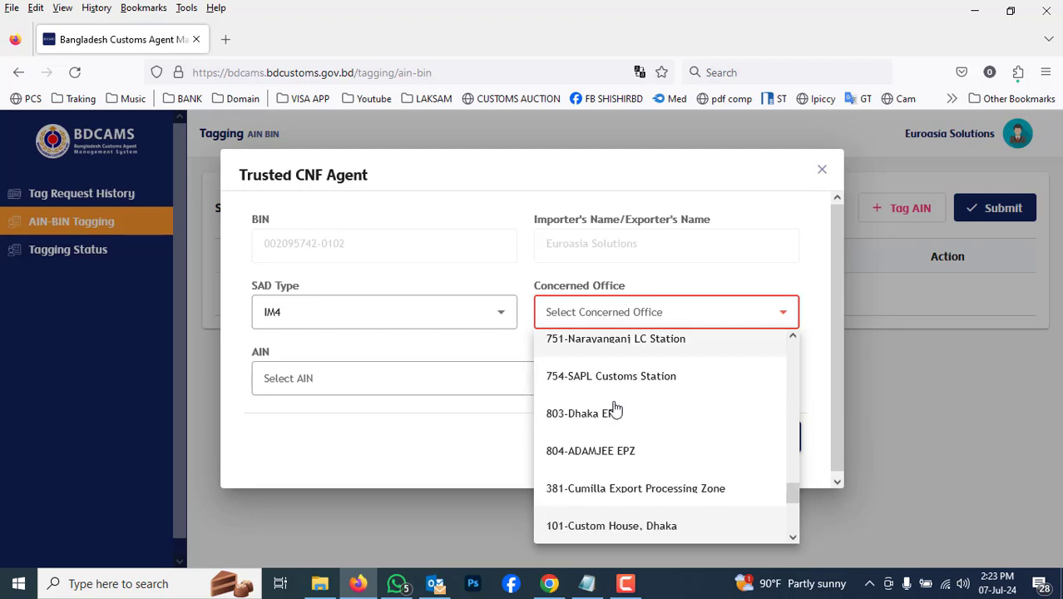
{"action": "scroll", "coordinate": [622, 460], "scroll_direction": "down", "scroll_amount": 2}
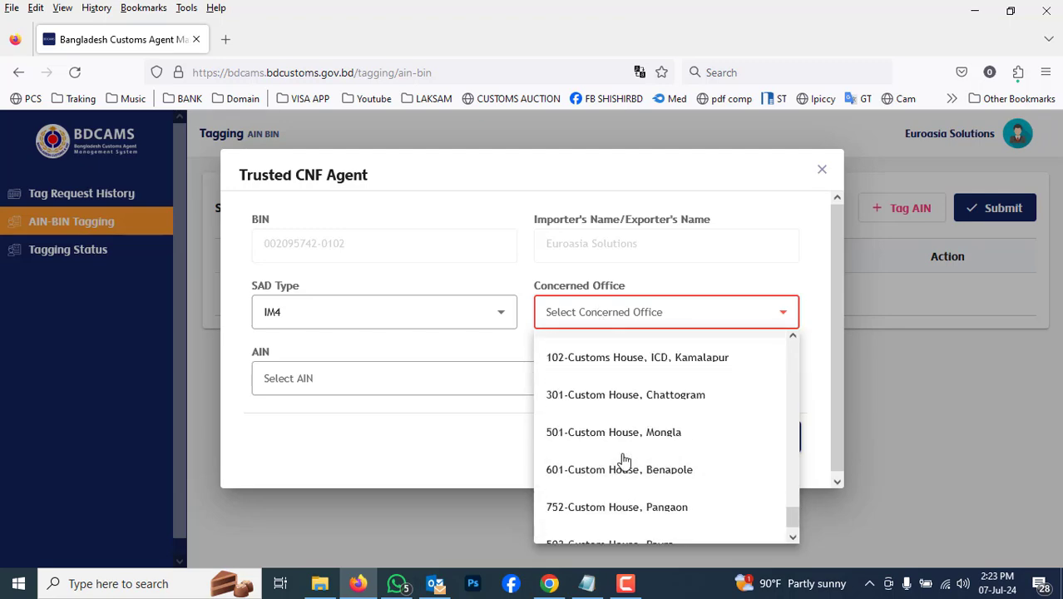
{"action": "left_click", "coordinate": [612, 398]}
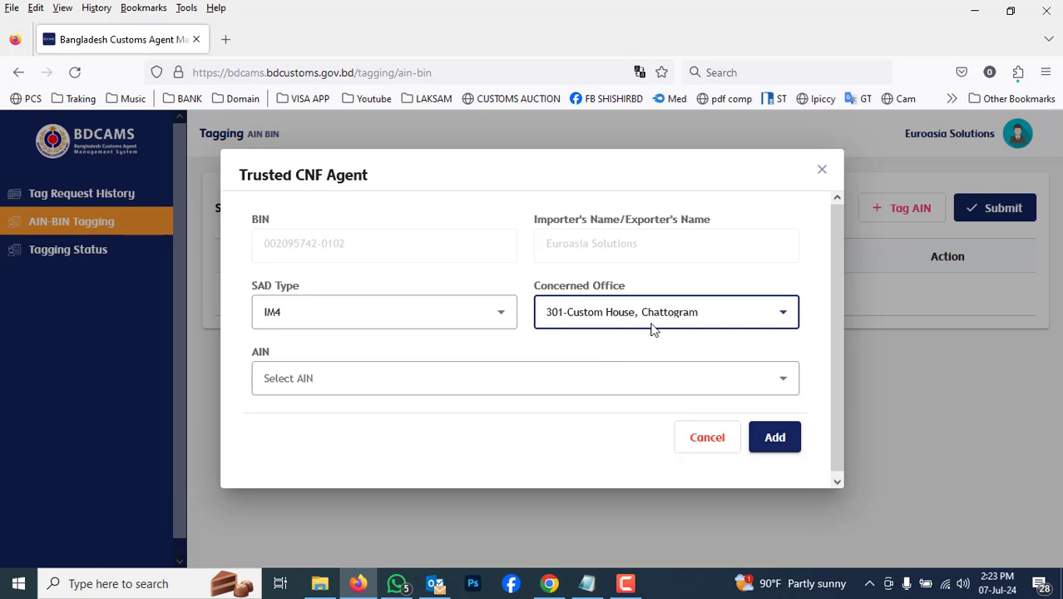
Step: Copy the CNF AIN number from the notes for the AIN field
{"action": "left_click", "coordinate": [398, 384]}
{"action": "left_click", "coordinate": [398, 384]}
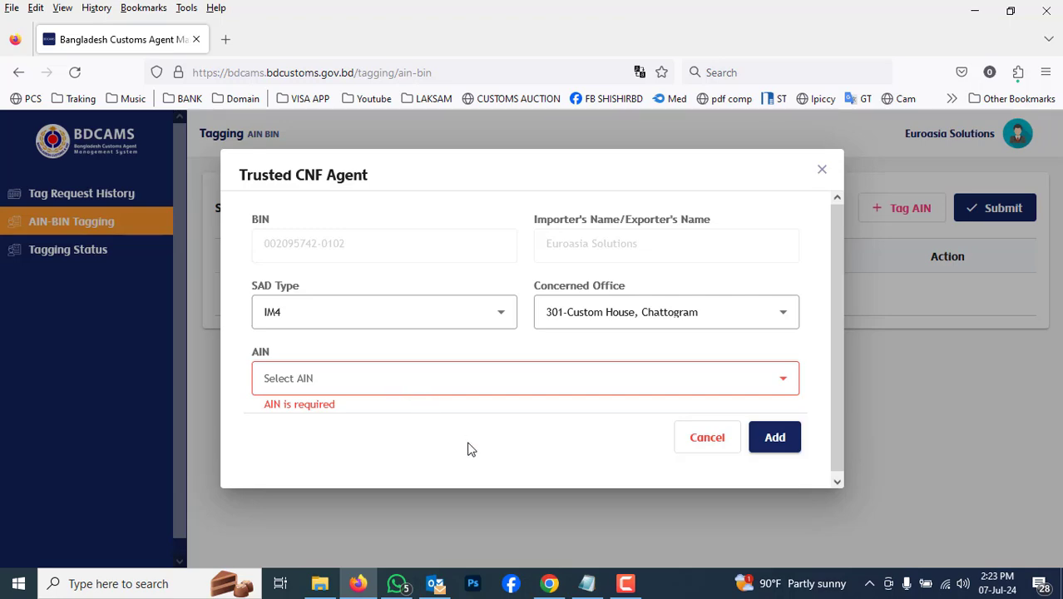
{"action": "left_click", "coordinate": [588, 585]}
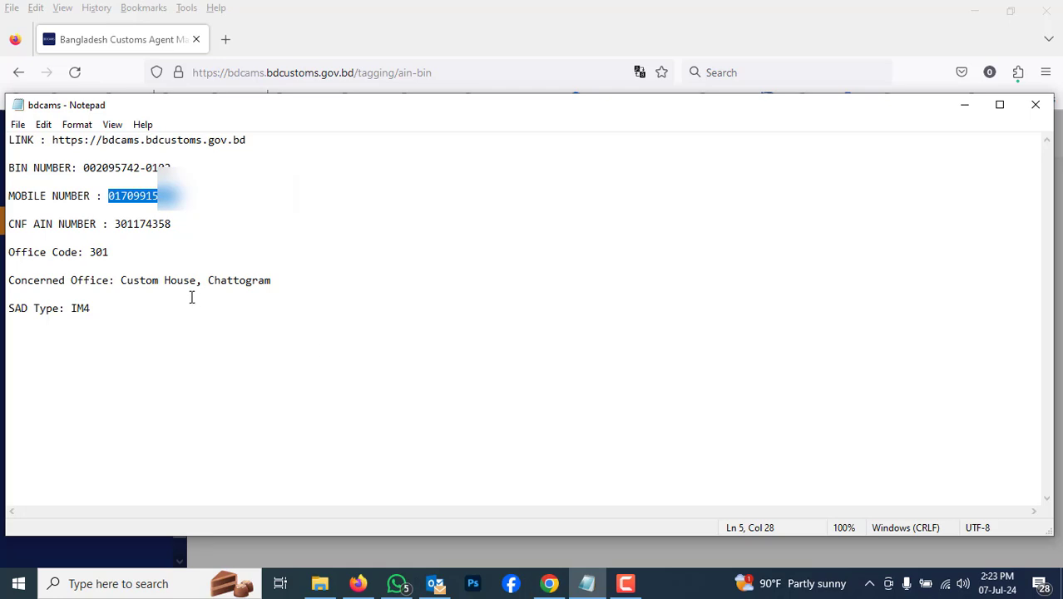
{"action": "left_click", "coordinate": [175, 264]}
{"action": "left_click_drag", "start_coordinate": [115, 224], "coordinate": [173, 224]}
{"action": "key", "text": "ctrl+c"}
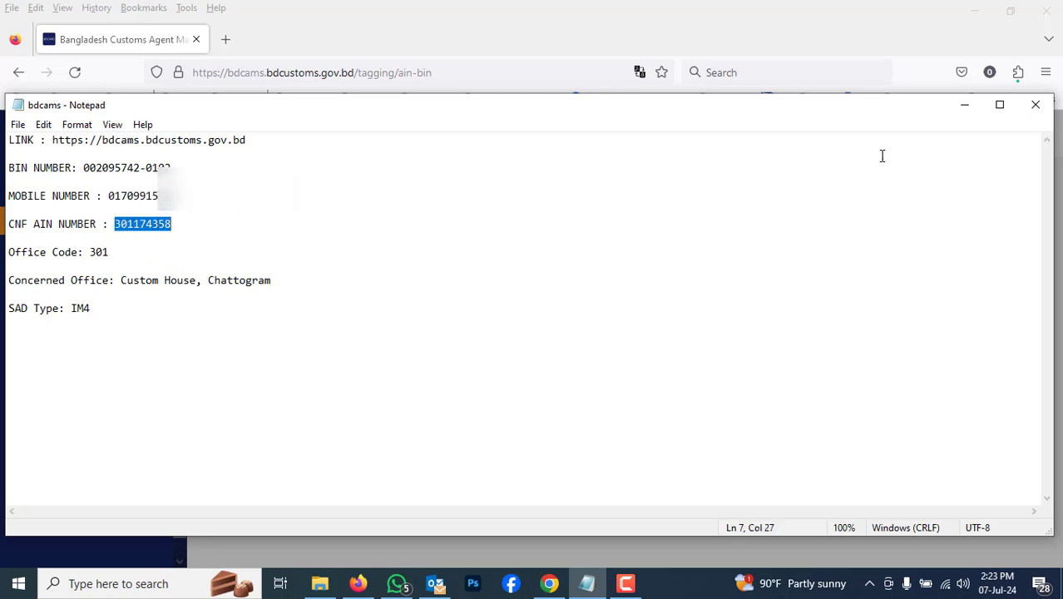
{"action": "left_click", "coordinate": [963, 106]}
Step: Search the AIN list with the copied number and choose the MAARUF INTERNATIONAL agent
{"action": "left_click", "coordinate": [384, 376]}
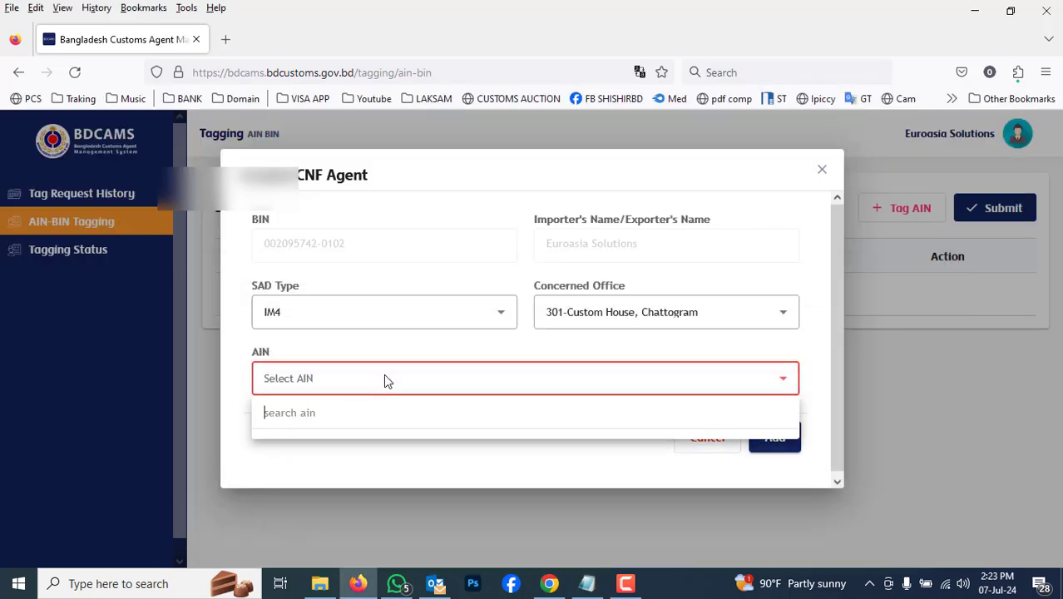
{"action": "key", "text": "ctrl+v"}
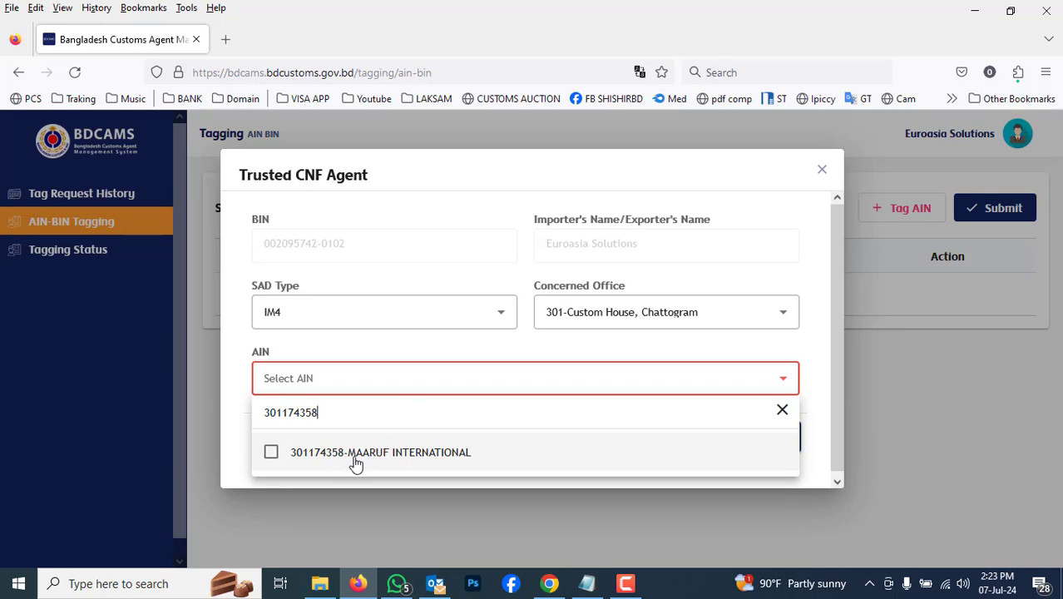
{"action": "left_click", "coordinate": [272, 454]}
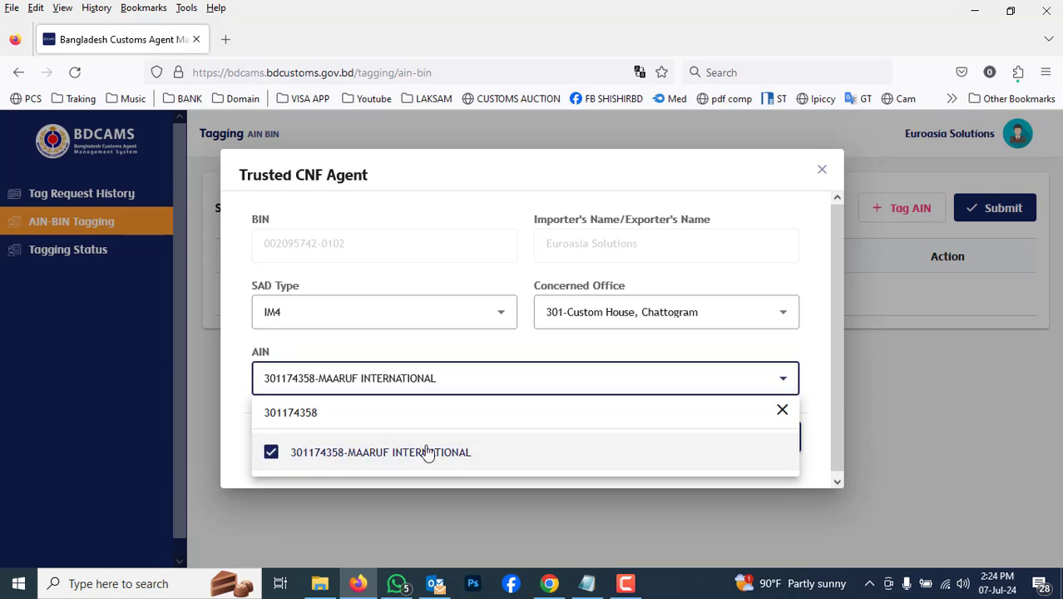
{"action": "left_click", "coordinate": [816, 387]}
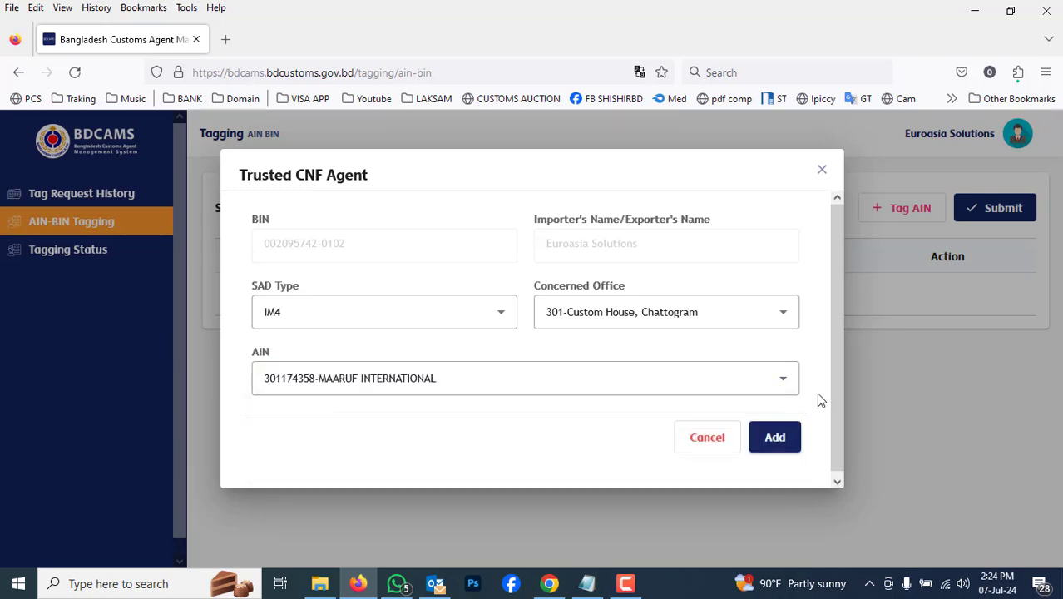
Step: Add the chosen AIN for office 301 to the Selected AIN List
{"action": "left_click", "coordinate": [781, 443]}
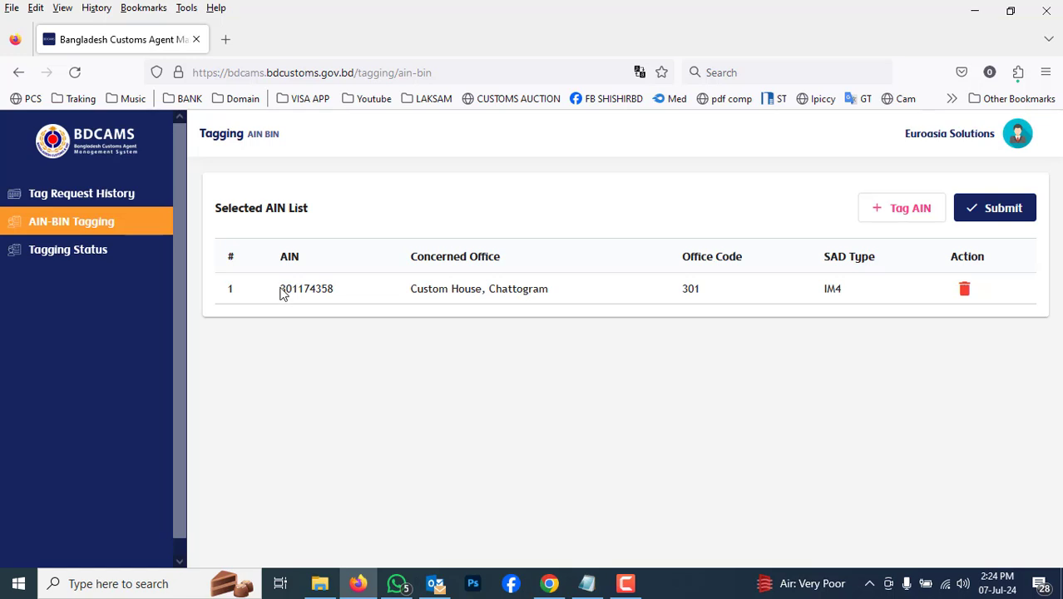
{"action": "left_click_drag", "start_coordinate": [283, 290], "coordinate": [336, 289]}
{"action": "left_click", "coordinate": [336, 287]}
{"action": "left_click_drag", "start_coordinate": [698, 288], "coordinate": [681, 289]}
{"action": "left_click", "coordinate": [703, 296]}
{"action": "left_click", "coordinate": [690, 302]}
Step: Submit the selected AIN list and confirm with Yes
{"action": "left_click", "coordinate": [996, 214]}
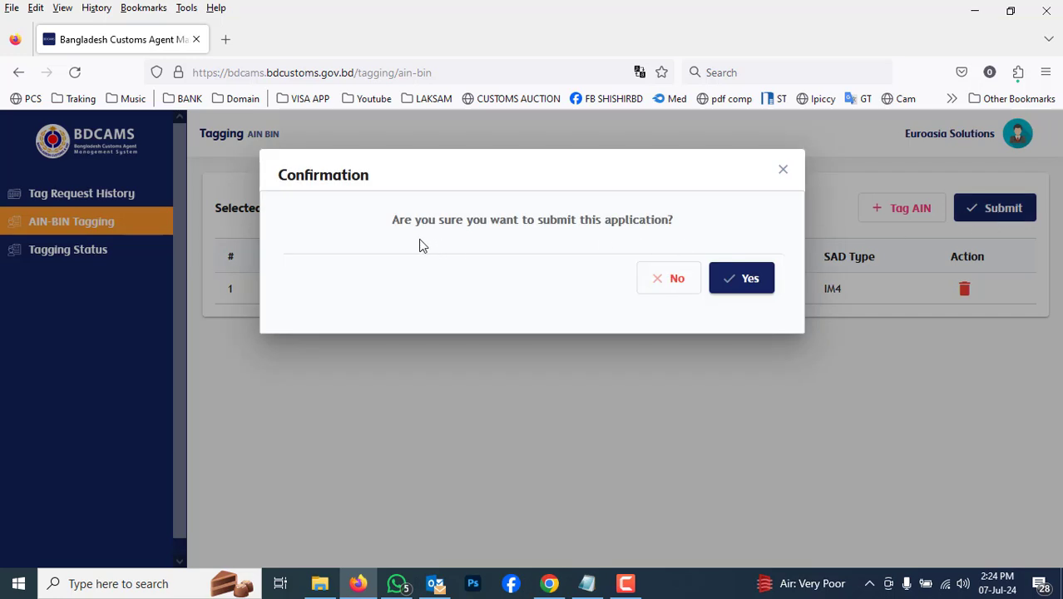
{"action": "left_click_drag", "start_coordinate": [391, 219], "coordinate": [678, 226]}
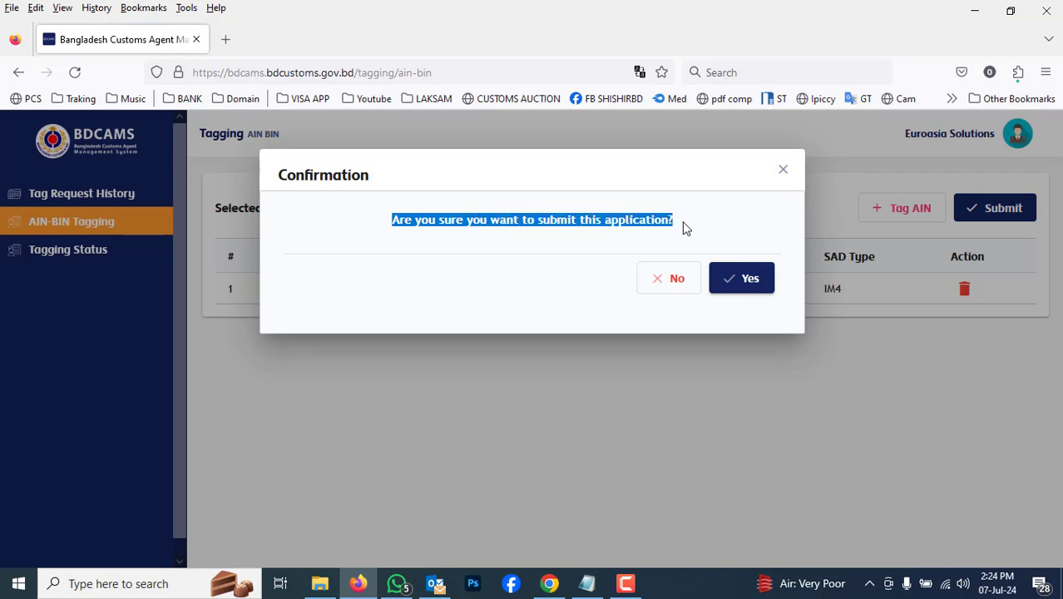
{"action": "left_click", "coordinate": [684, 227]}
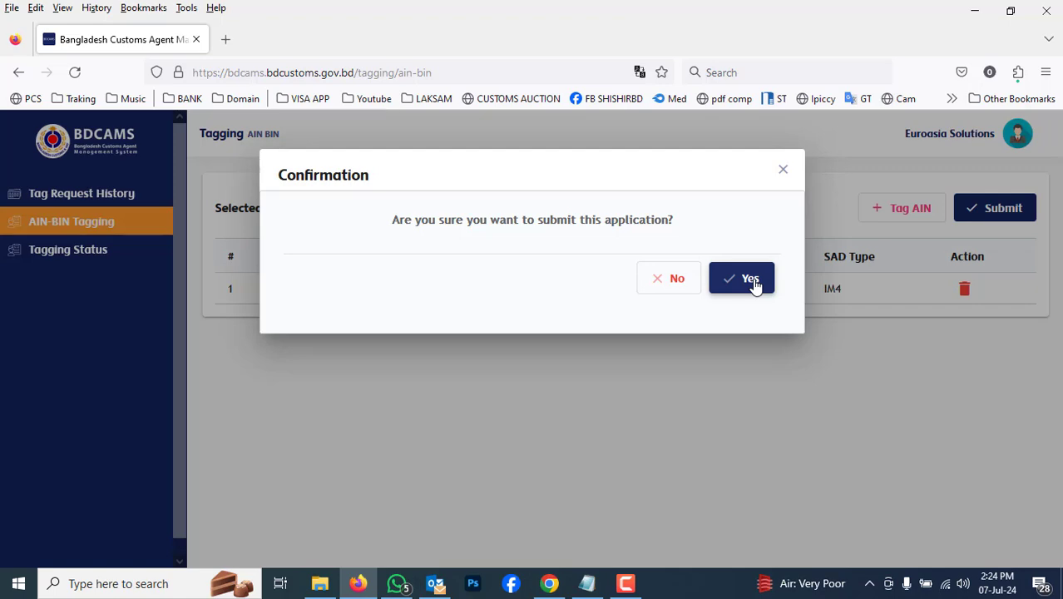
{"action": "left_click", "coordinate": [751, 283]}
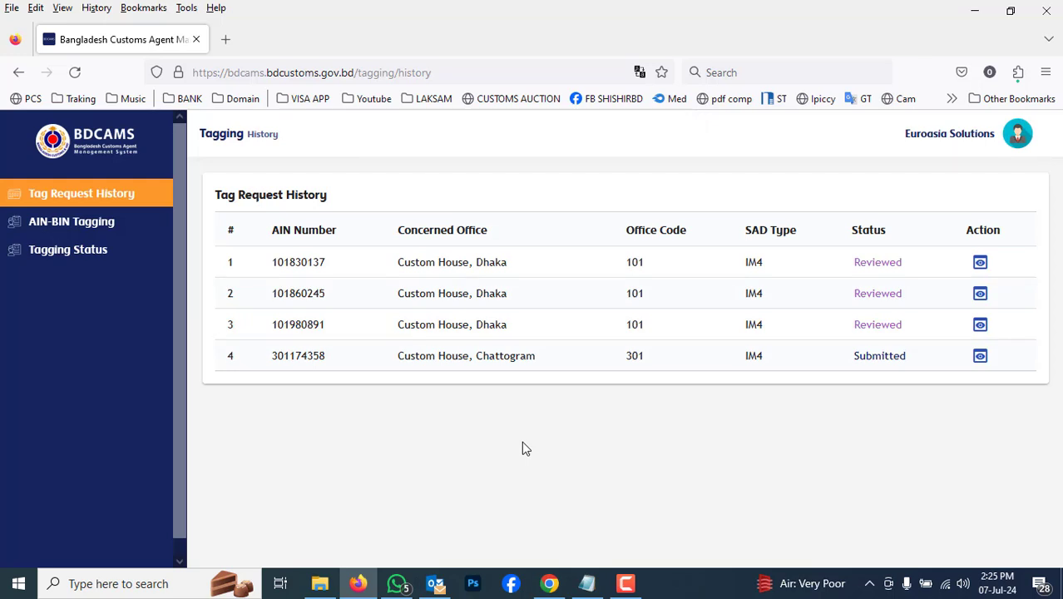
{"action": "left_click_drag", "start_coordinate": [400, 351], "coordinate": [543, 361]}
{"action": "left_click_drag", "start_coordinate": [639, 357], "coordinate": [615, 359]}
{"action": "left_click", "coordinate": [463, 379]}
{"action": "left_click_drag", "start_coordinate": [324, 355], "coordinate": [272, 356]}
{"action": "left_click", "coordinate": [513, 419]}
{"action": "left_click_drag", "start_coordinate": [904, 356], "coordinate": [849, 356]}
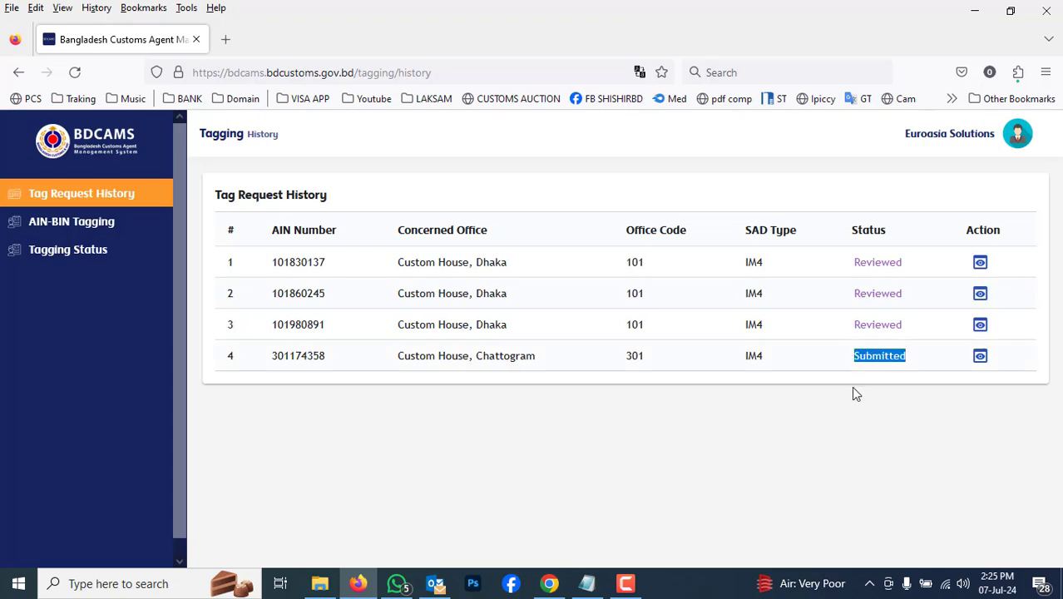
{"action": "left_click", "coordinate": [852, 388]}
{"action": "left_click", "coordinate": [979, 356]}
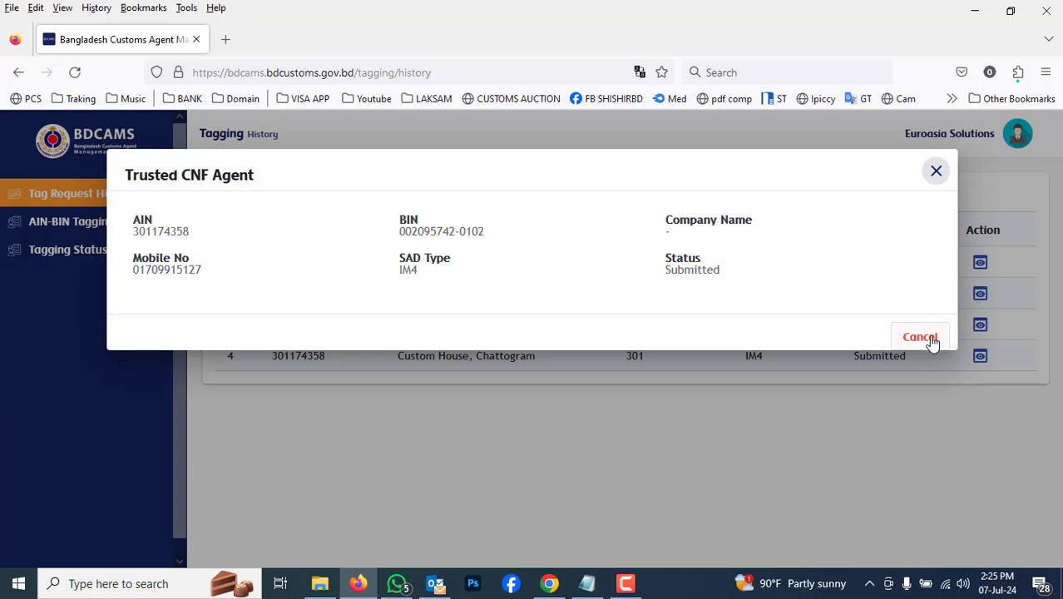
{"action": "left_click", "coordinate": [934, 172]}
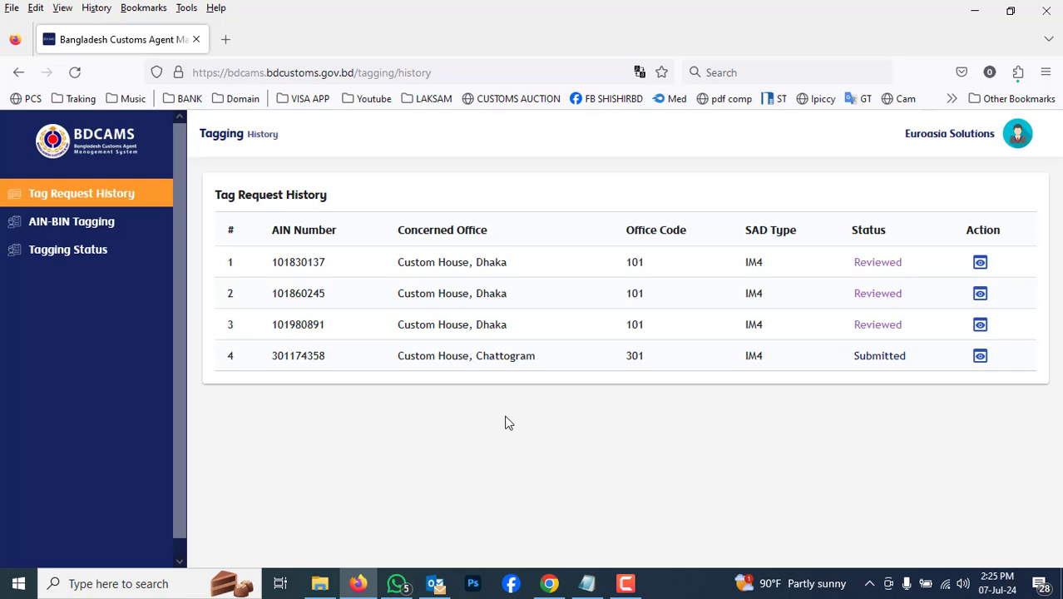
{"action": "left_click", "coordinate": [53, 258]}
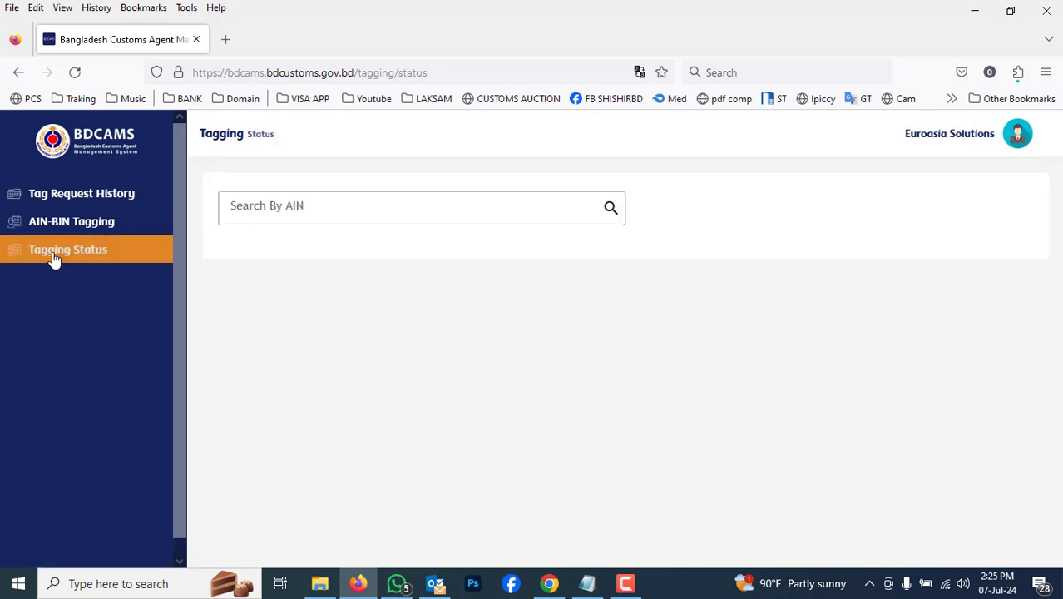
{"action": "left_click", "coordinate": [524, 218]}
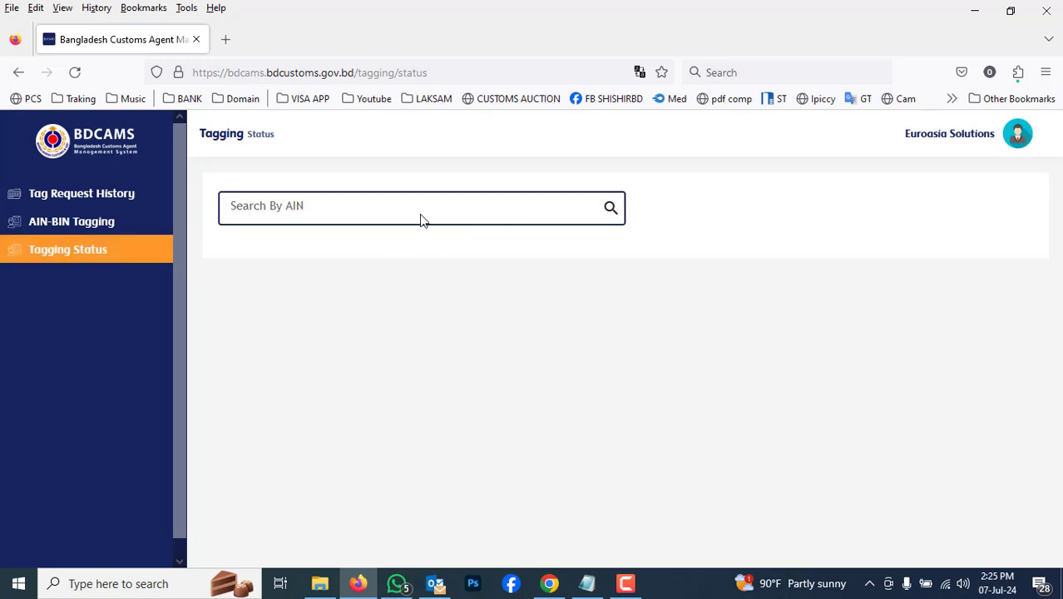
{"action": "left_click", "coordinate": [127, 204]}
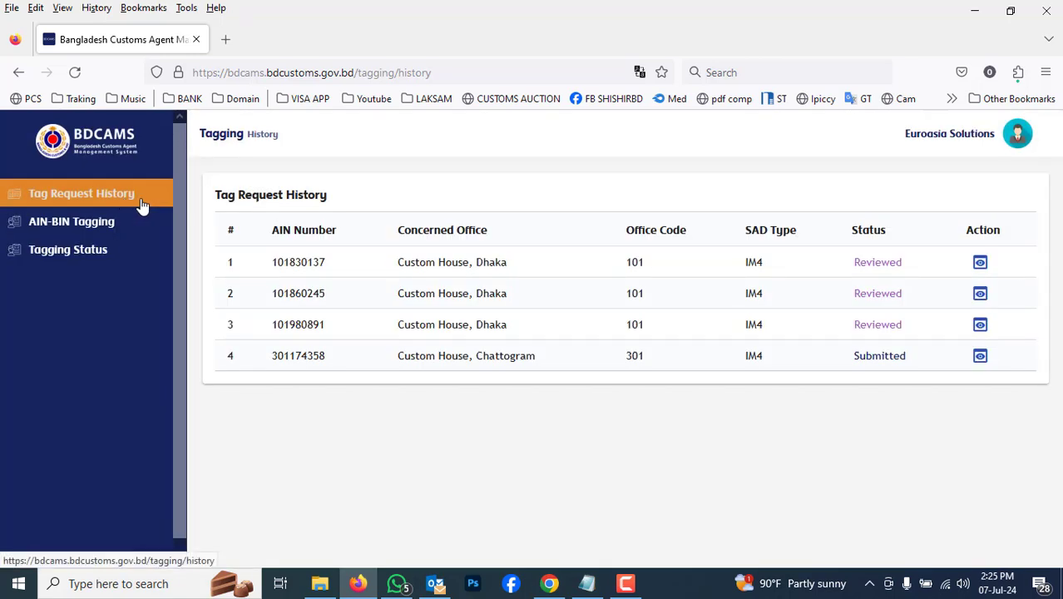